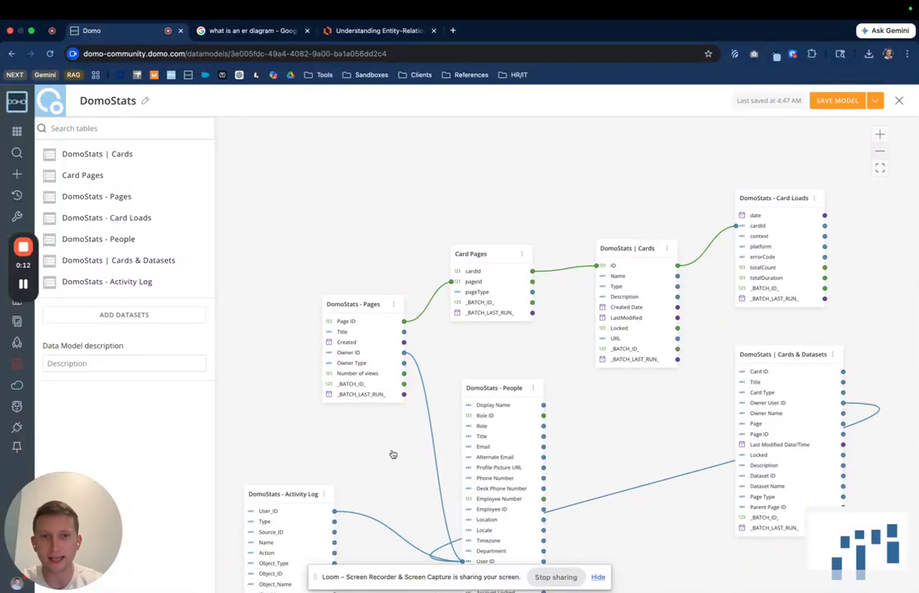
Step: Review the DomoStats data model tables and the search-result explanation of what an ER diagram is
scroll(392, 453, down, 1)
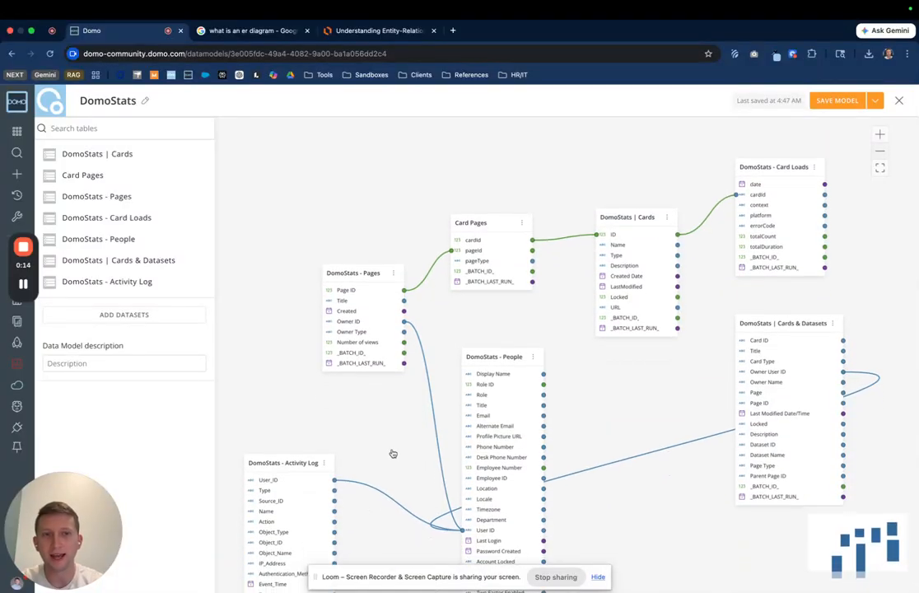
scroll(393, 453, down, 3)
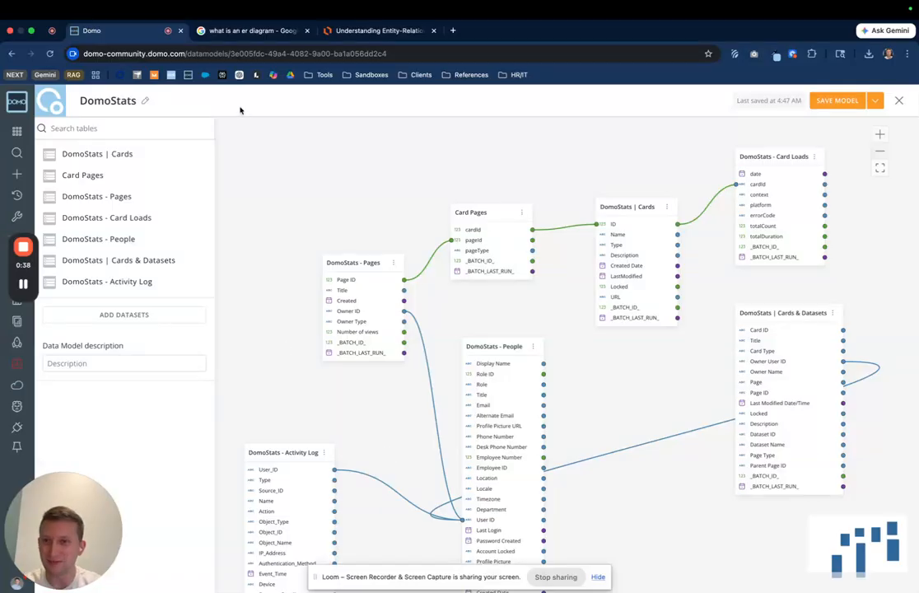
click(213, 31)
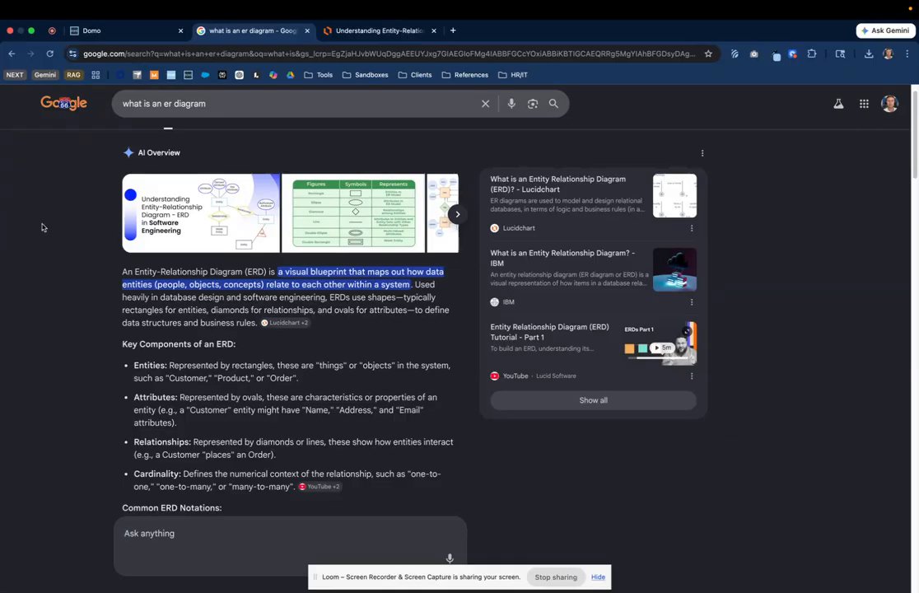
click(110, 31)
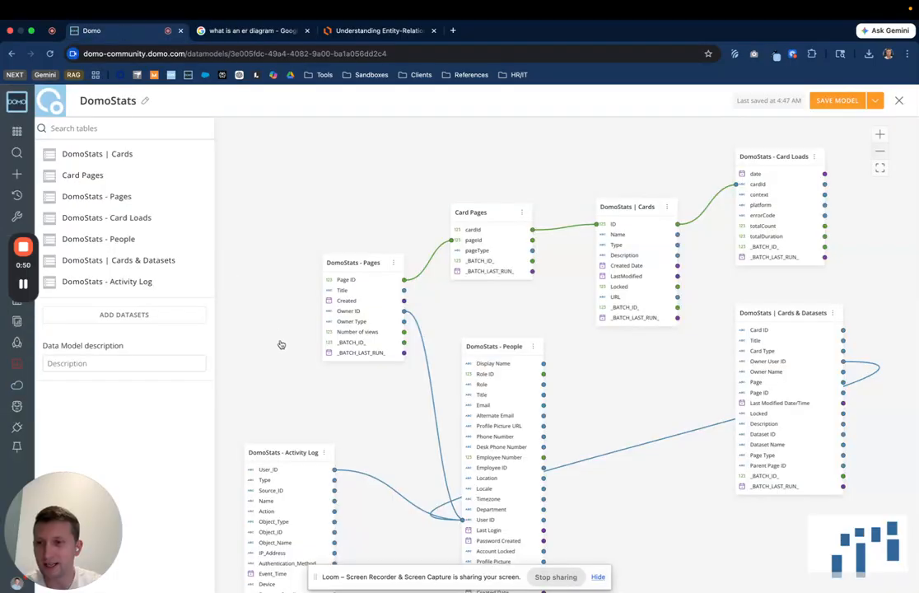
key(ctrl+Tab)
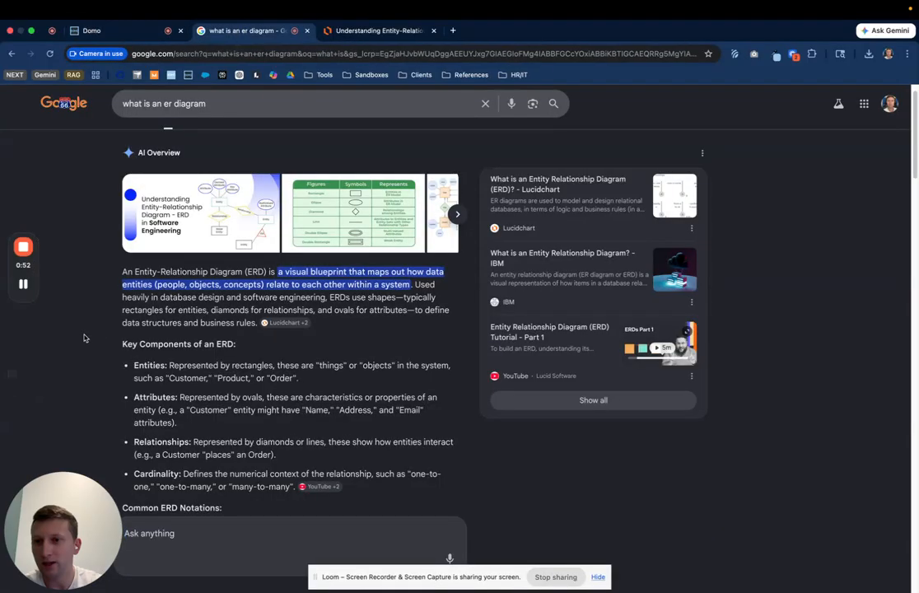
scroll(83, 337, down, 1)
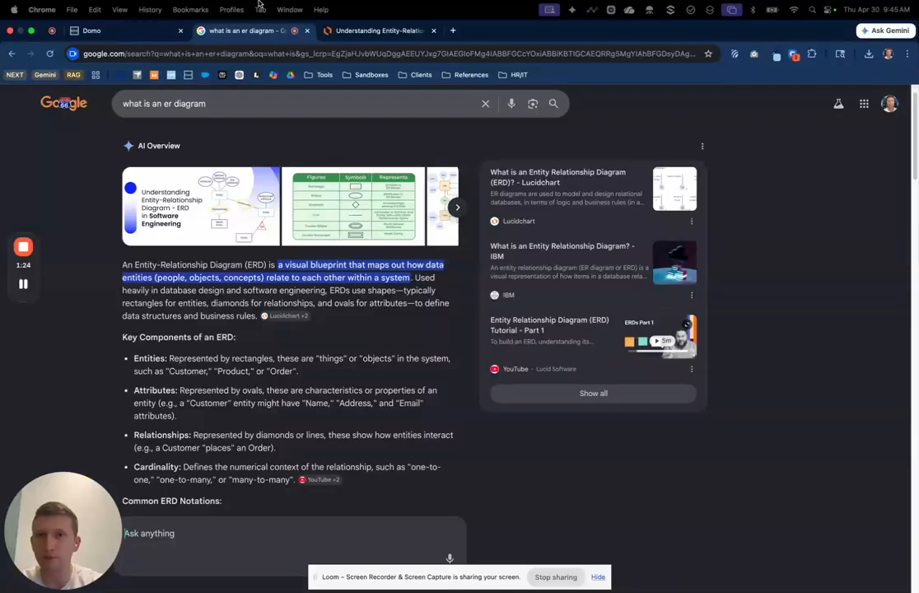
click(375, 30)
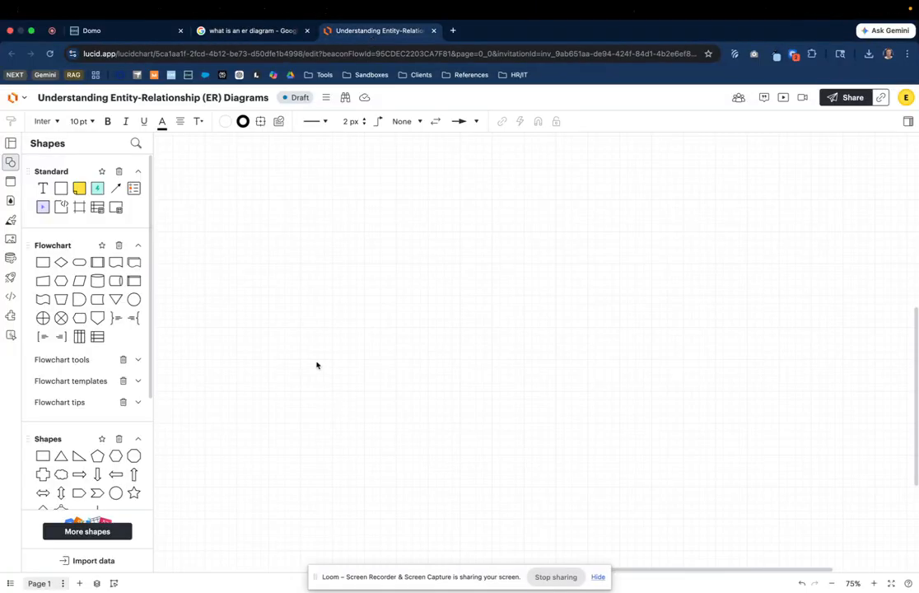
click(265, 33)
click(375, 32)
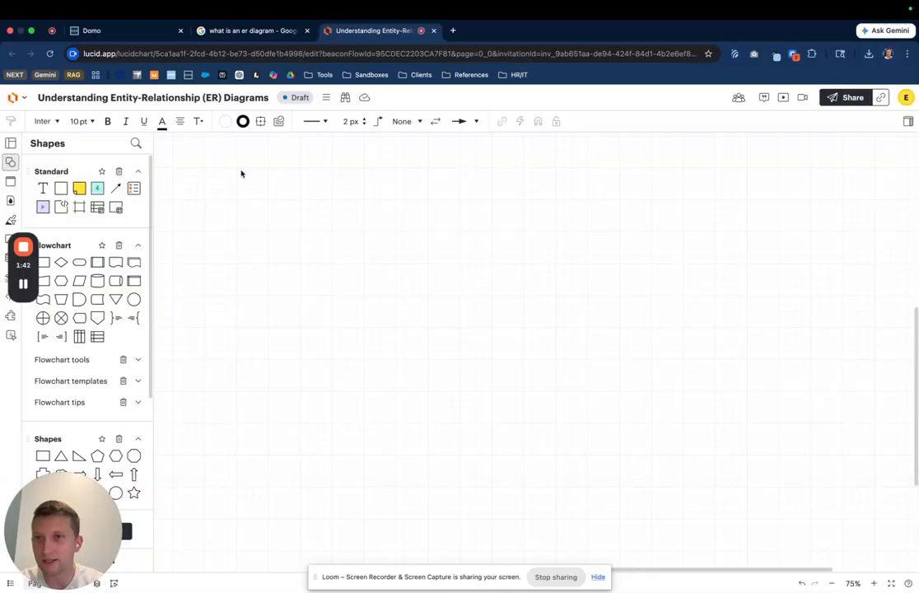
click(242, 31)
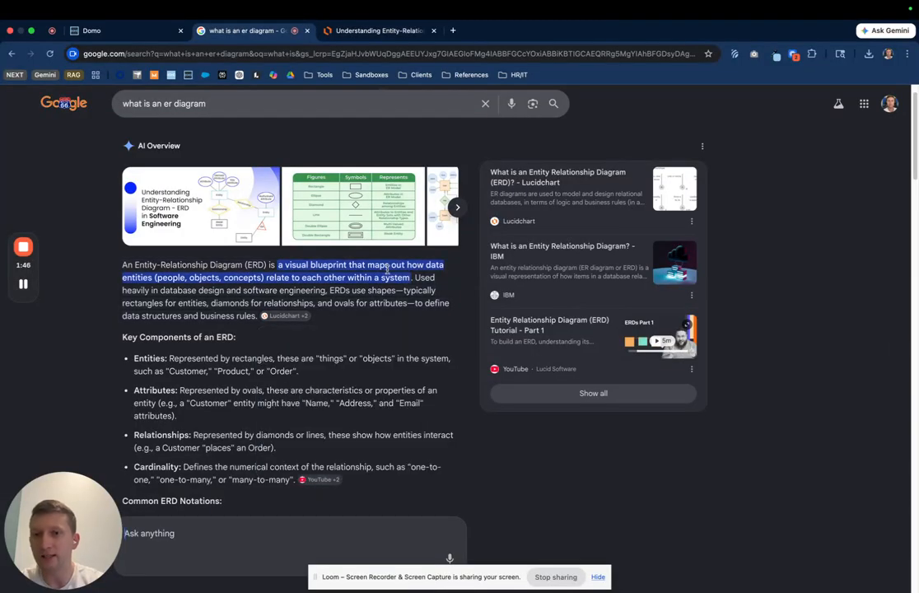
Step: Place a rectangle on the blank canvas and label it Order
click(366, 31)
drag(61, 187, 316, 272)
double_click(317, 272)
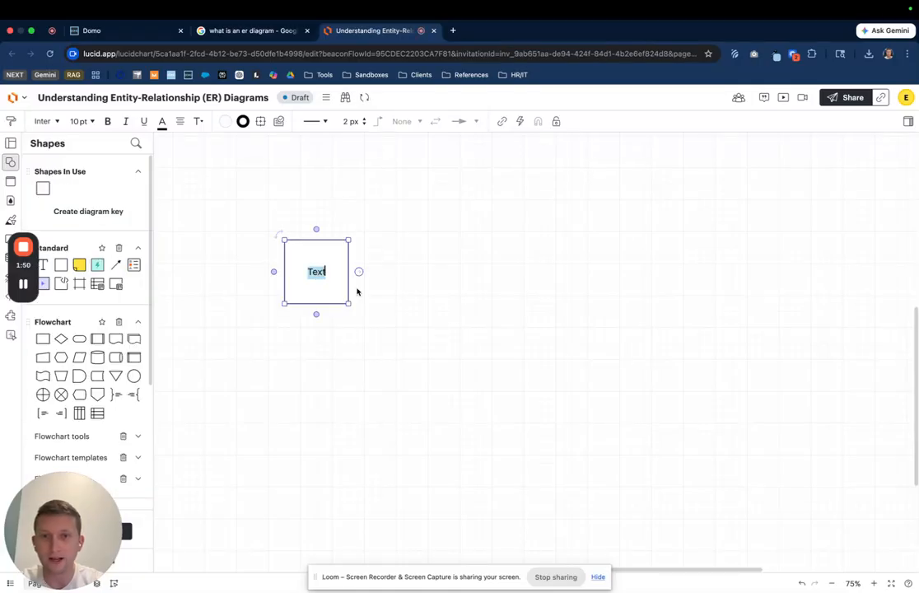
text(d)
key(BackSpace)
text(Order)
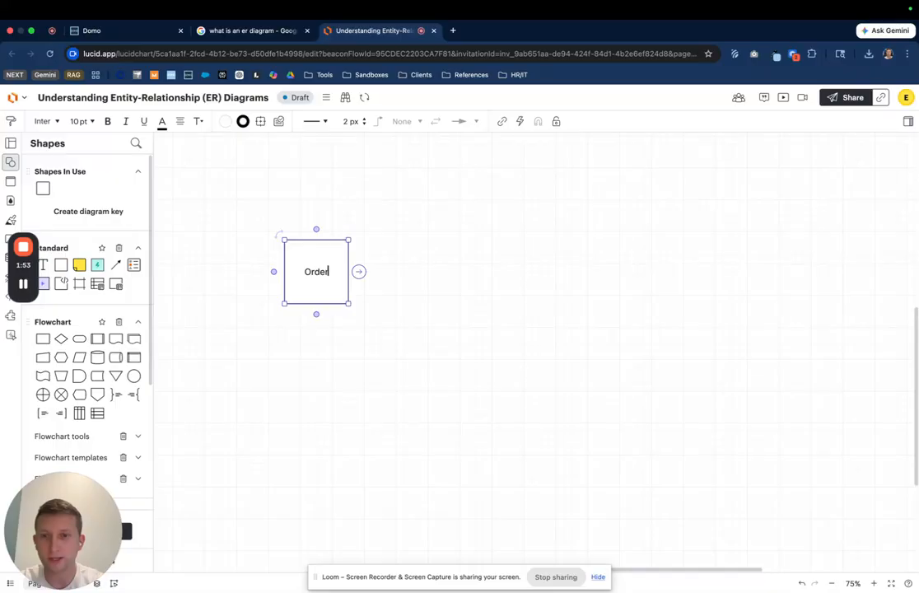
click(373, 355)
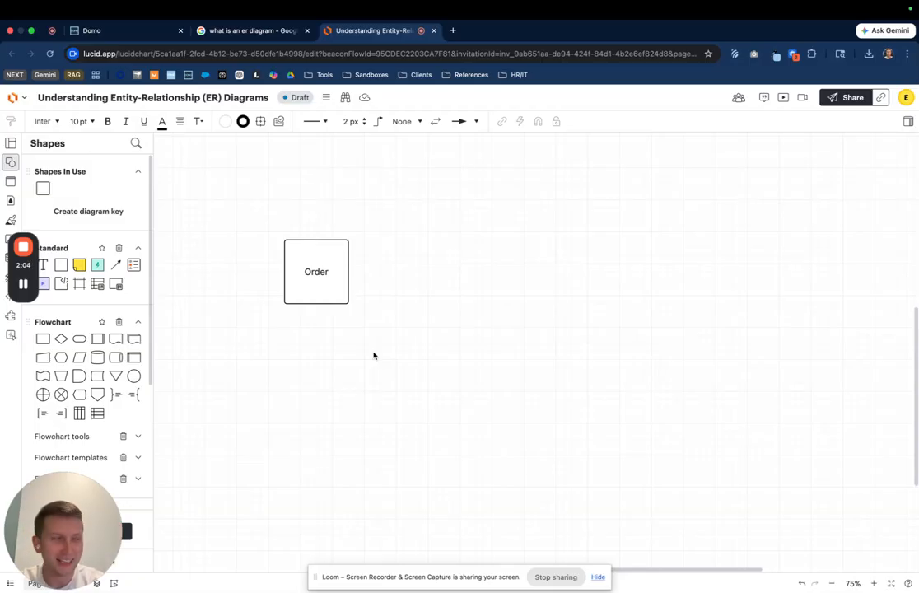
Step: Place a second rectangle to the right of Order and label it Order Line Item
drag(43, 188, 457, 270)
double_click(456, 270)
text(Order Line Item)
click(520, 263)
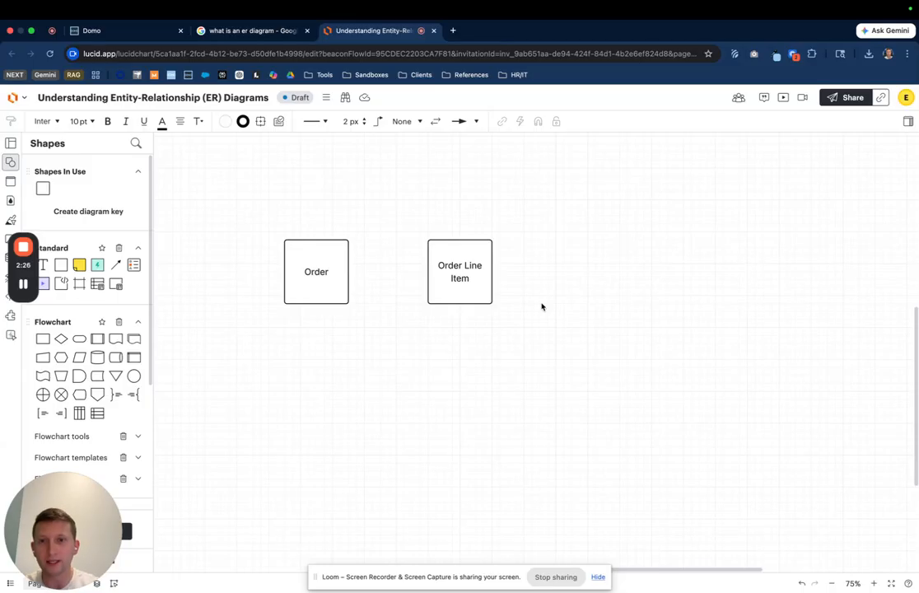
Step: Connect the tops of Order and Order Line Item with a line labeled "An order has multiple line items"
drag(316, 240, 459, 238)
drag(388, 223, 388, 208)
click(305, 272)
click(452, 278)
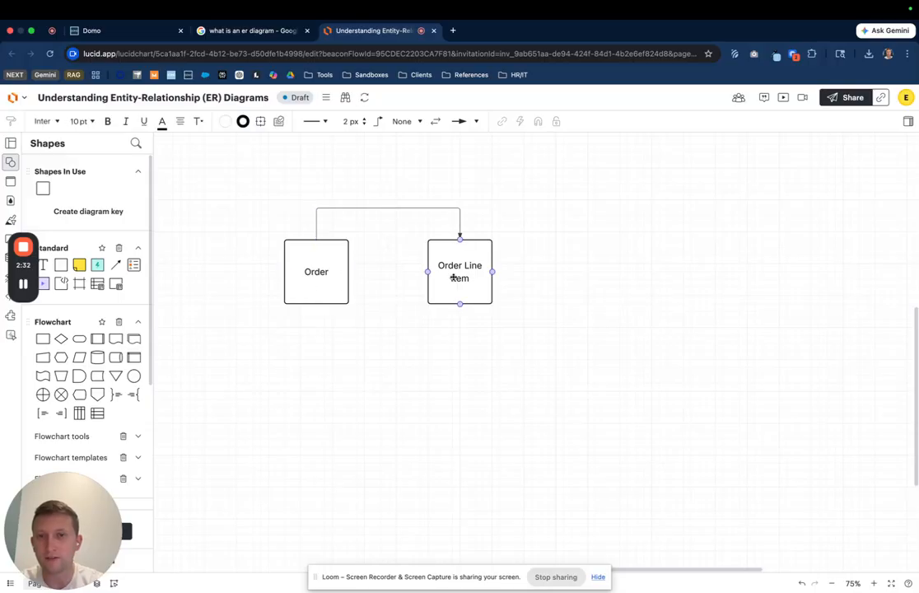
double_click(375, 209)
text(An order has multiple line items)
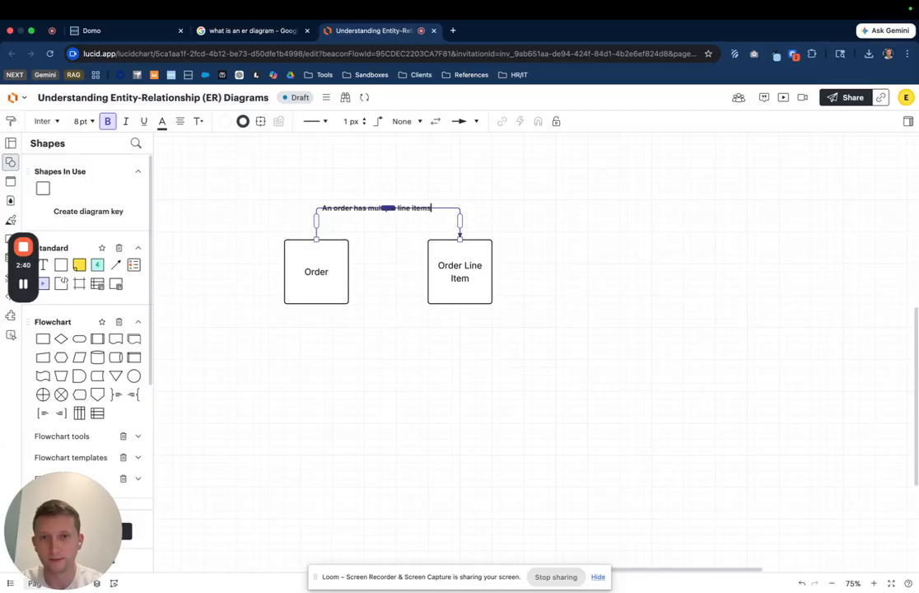
click(383, 293)
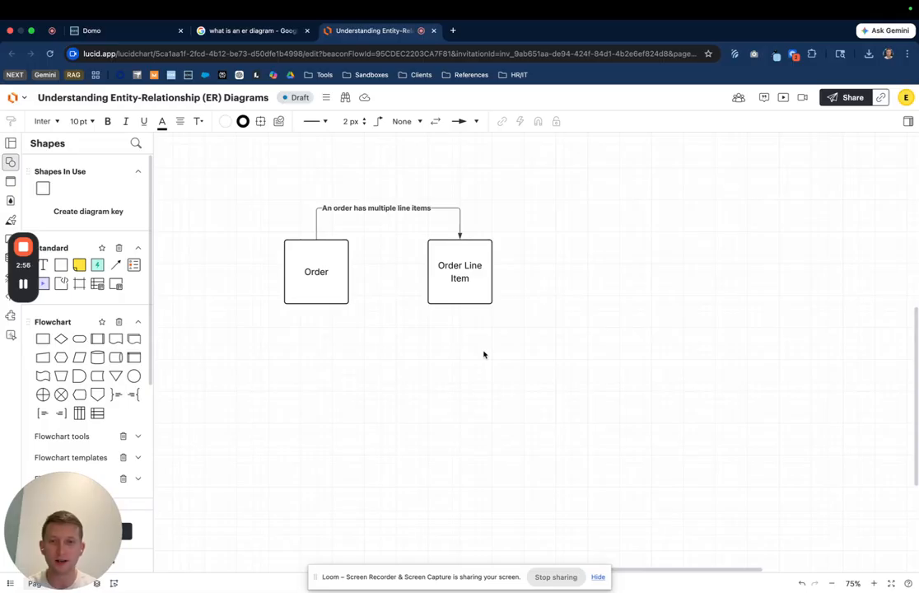
Step: Connect the bottoms of Order Line Item and Order with a line labeled "A line item can only be related to a single order"
mouse_move(459, 304)
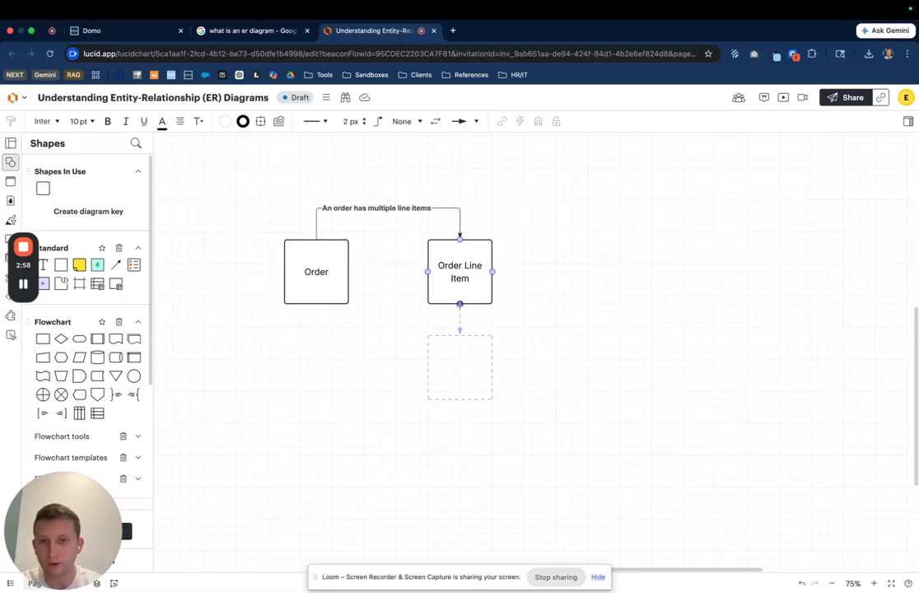
drag(459, 304, 316, 304)
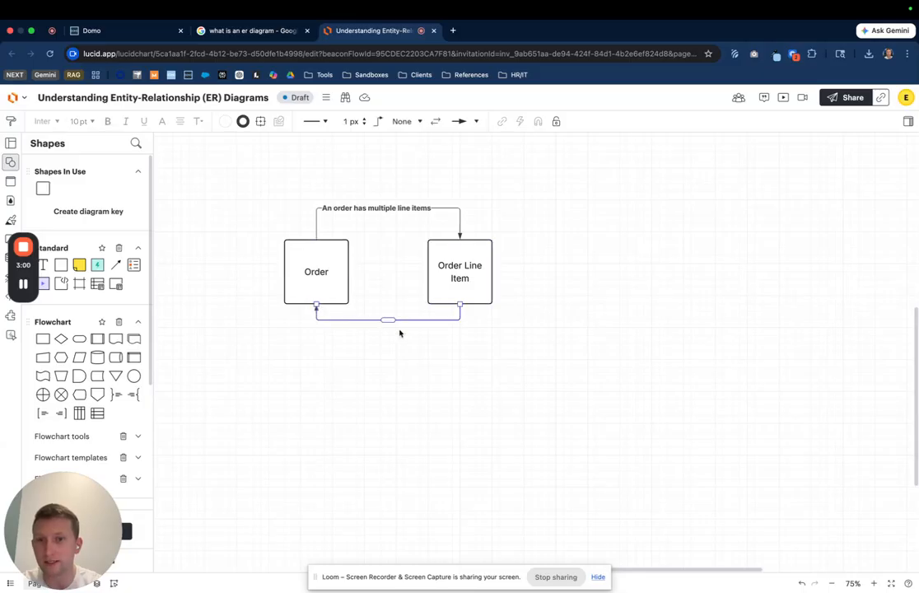
drag(387, 319, 393, 334)
double_click(372, 335)
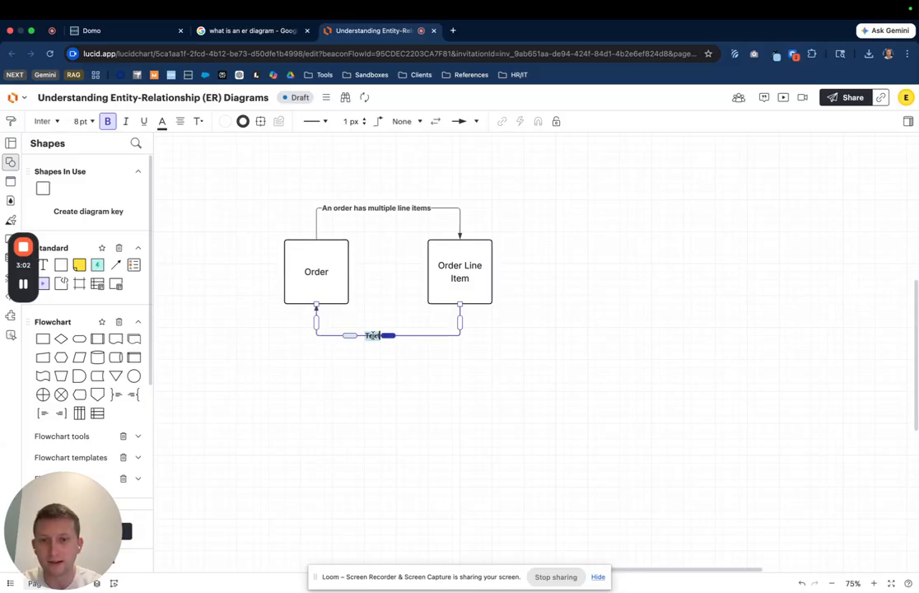
text(A lie)
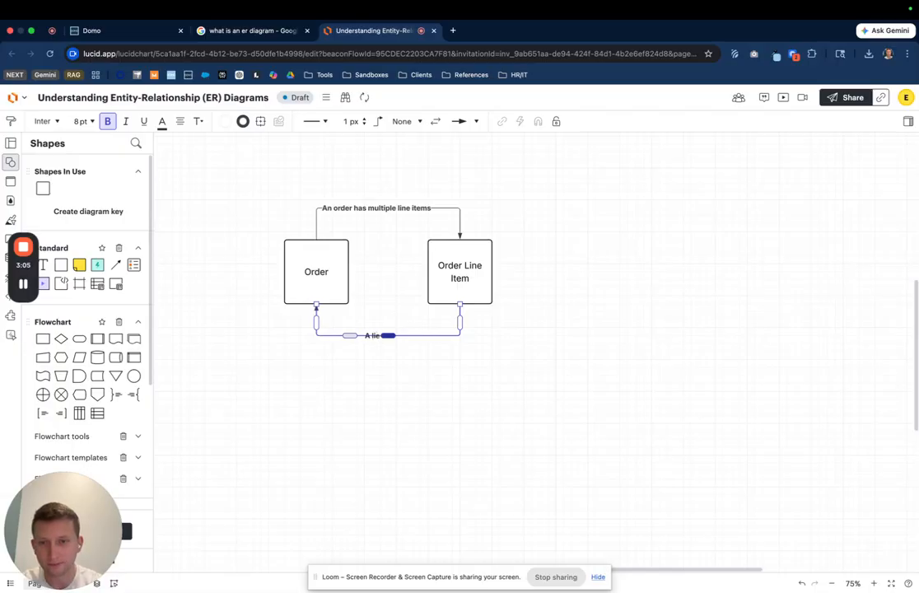
key(BackSpace)
text(ne item)
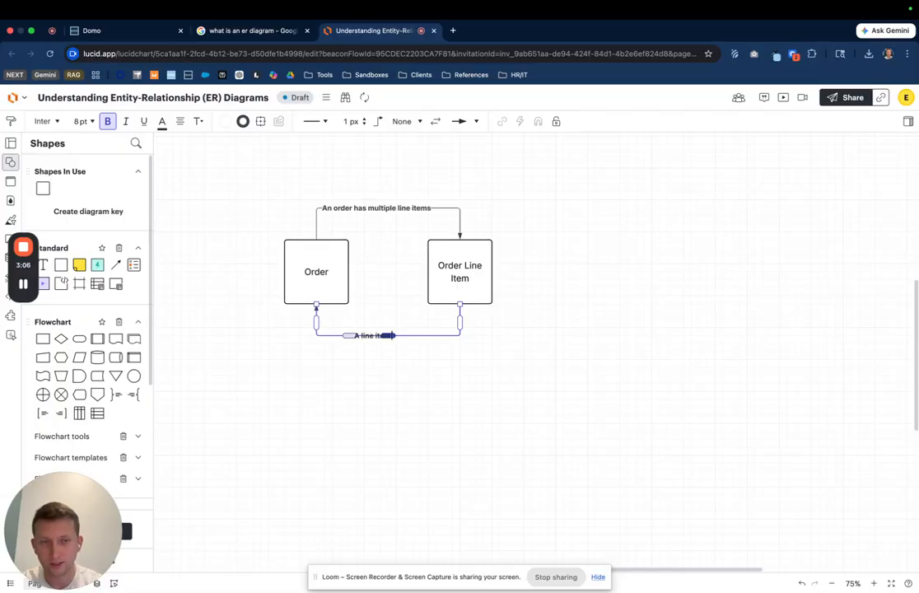
text( can only be re)
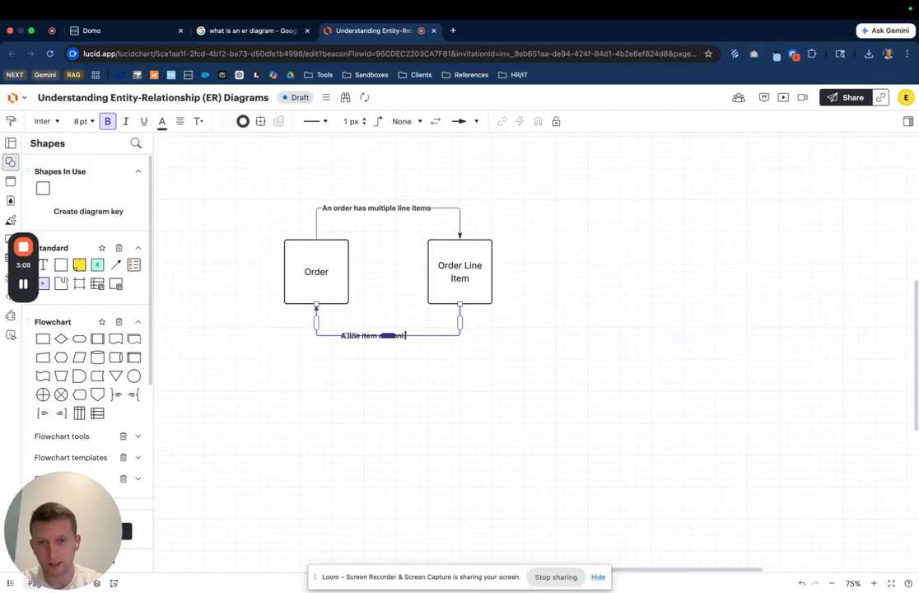
text(lated)
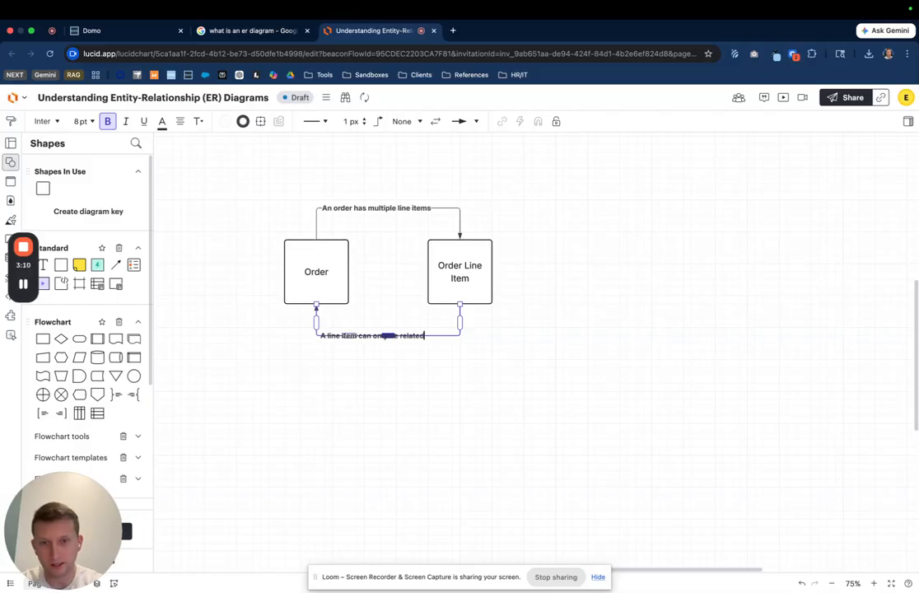
text( to a single order)
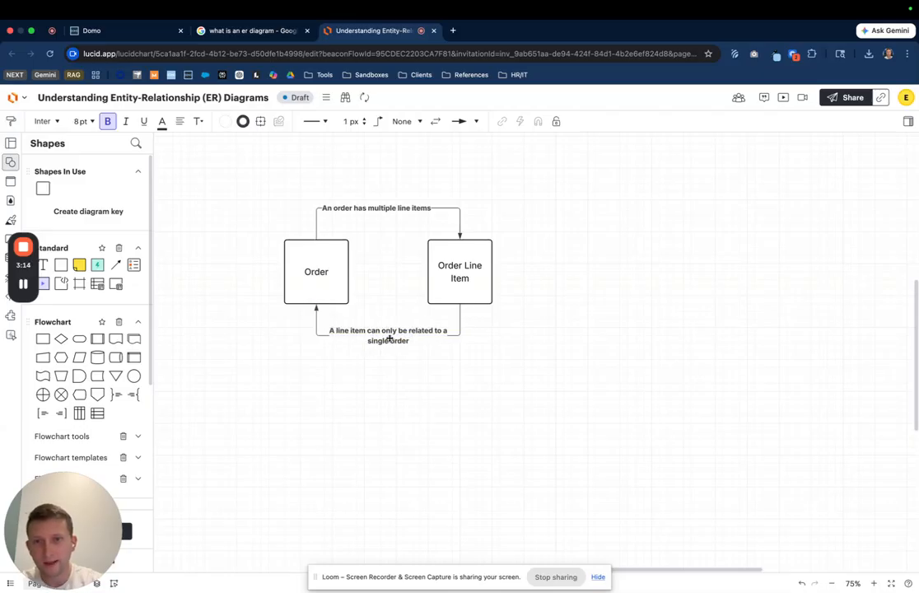
click(409, 397)
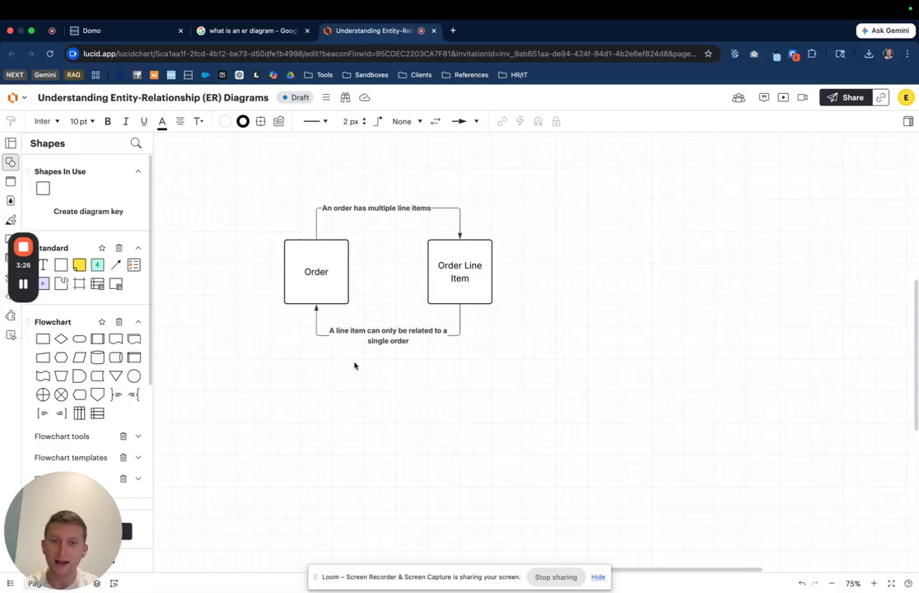
Step: Draw a straight connector from Order to Order Line Item and give its Order Line Item end a crow's-foot many marker
drag(349, 272, 427, 272)
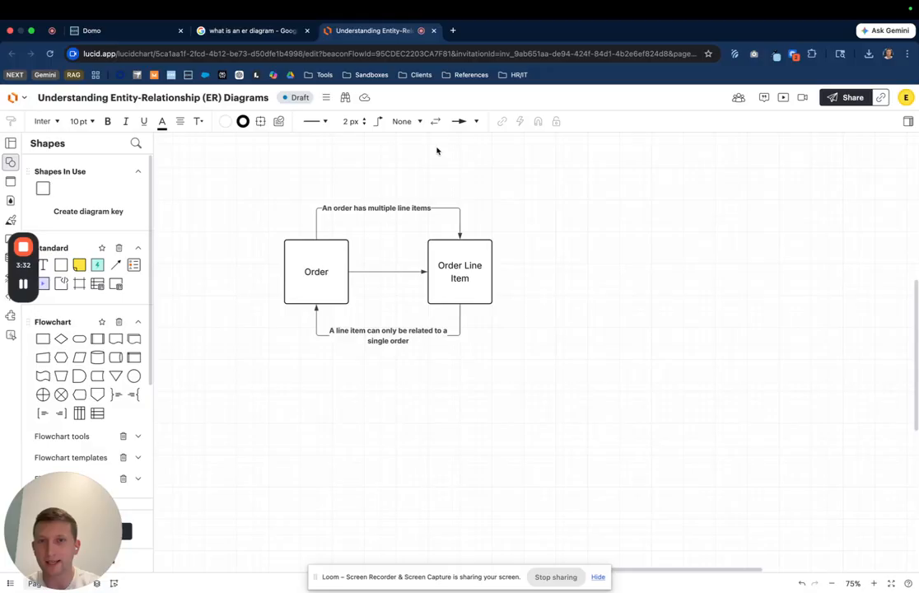
click(464, 121)
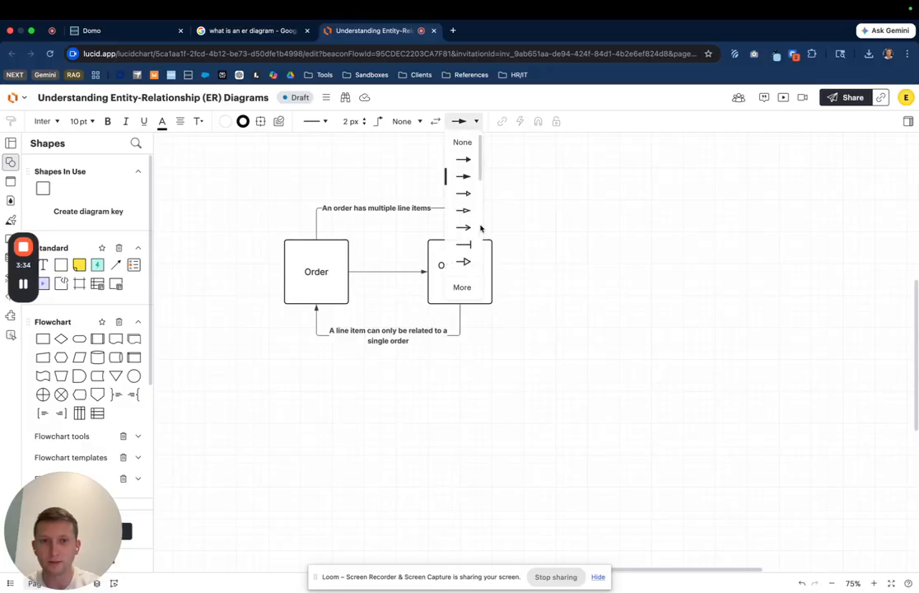
scroll(469, 210, down, 3)
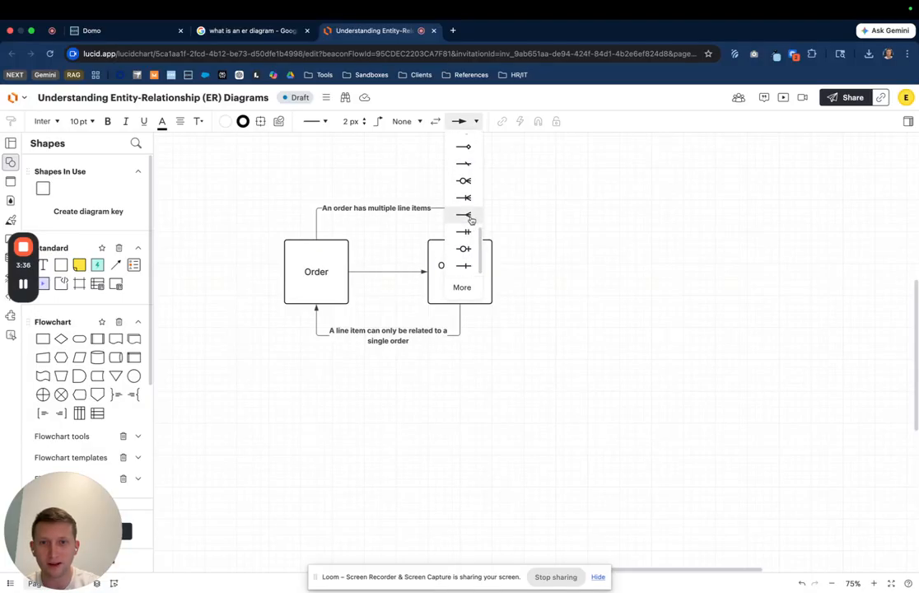
click(469, 215)
click(408, 271)
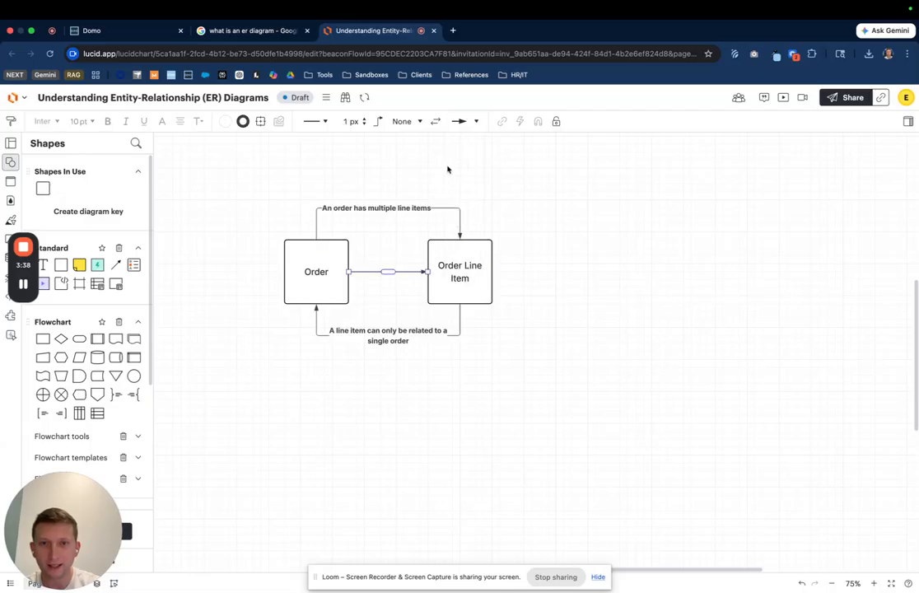
click(477, 121)
scroll(471, 211, down, 3)
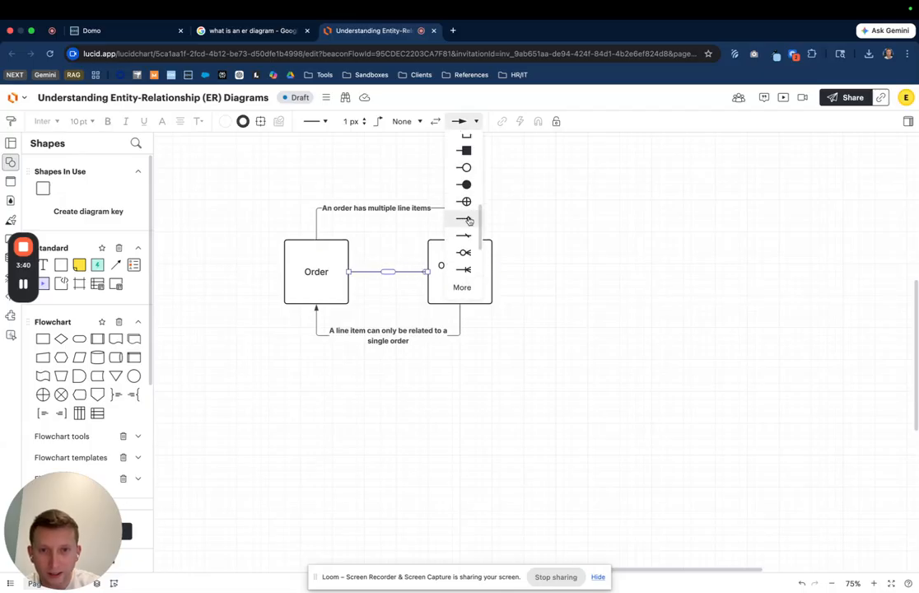
click(467, 260)
click(567, 265)
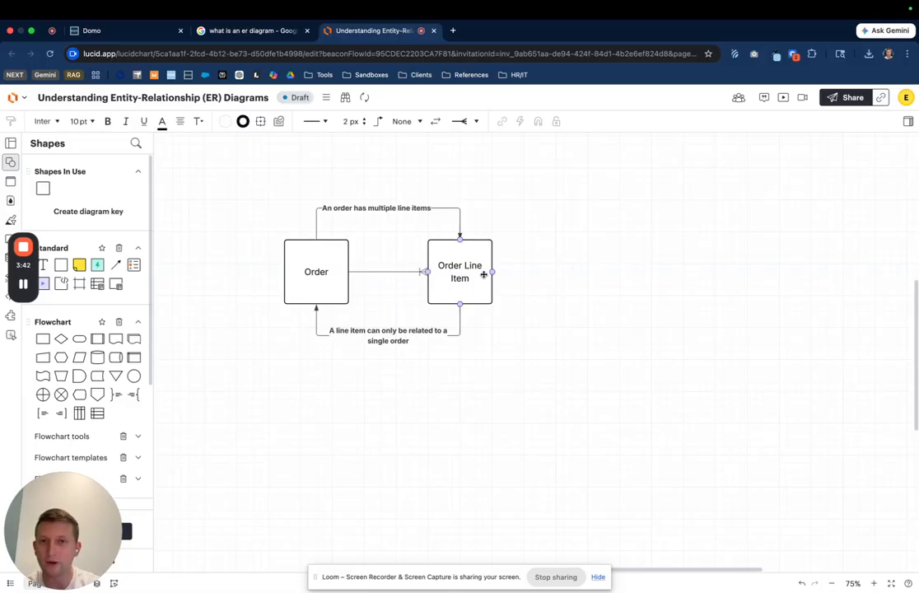
Step: Set the connector's Order end to a single-bar one marker and increase the line width
click(375, 272)
click(418, 121)
scroll(409, 218, down, 2)
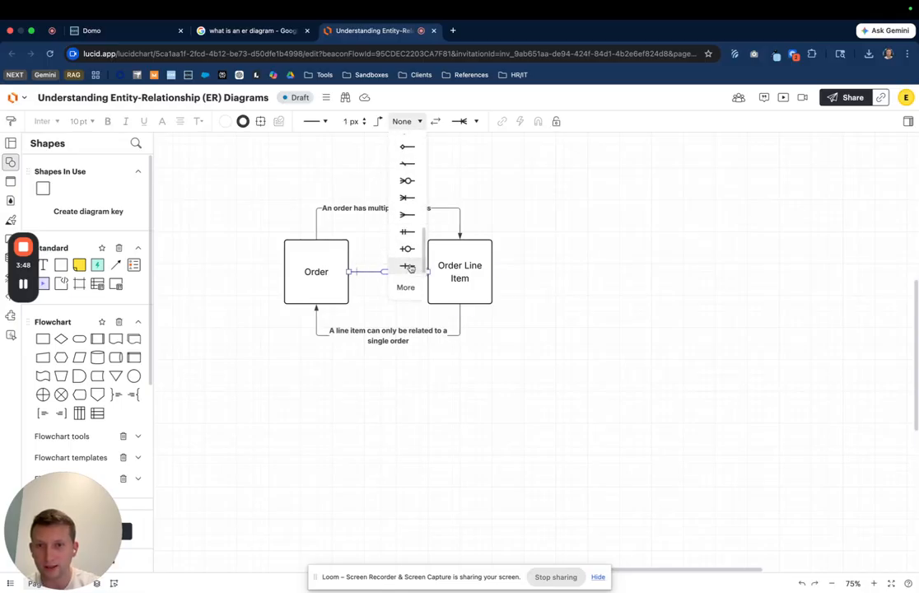
click(407, 269)
click(364, 118)
click(364, 118)
click(586, 268)
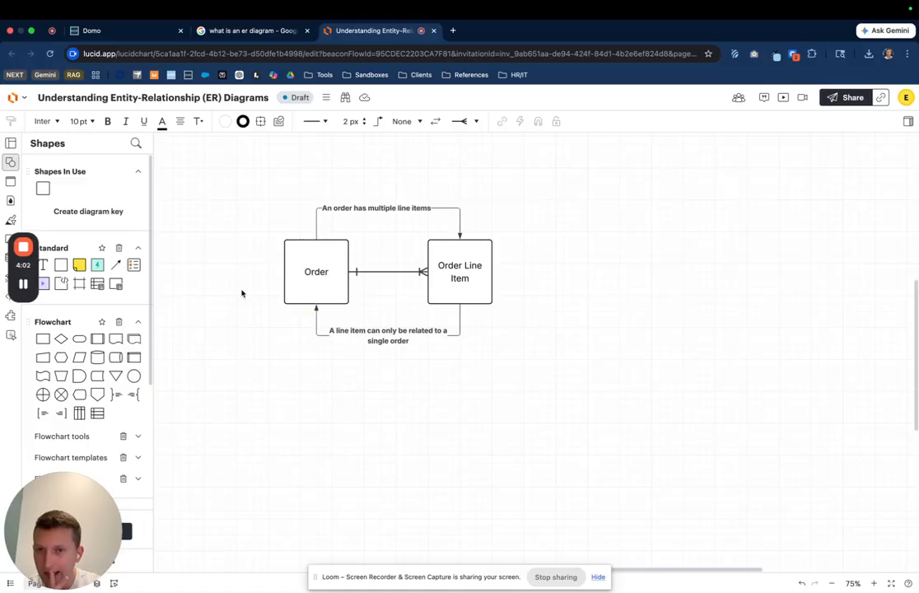
Step: Compare the finished diagram with the DomoStats data model's table relationships
click(142, 33)
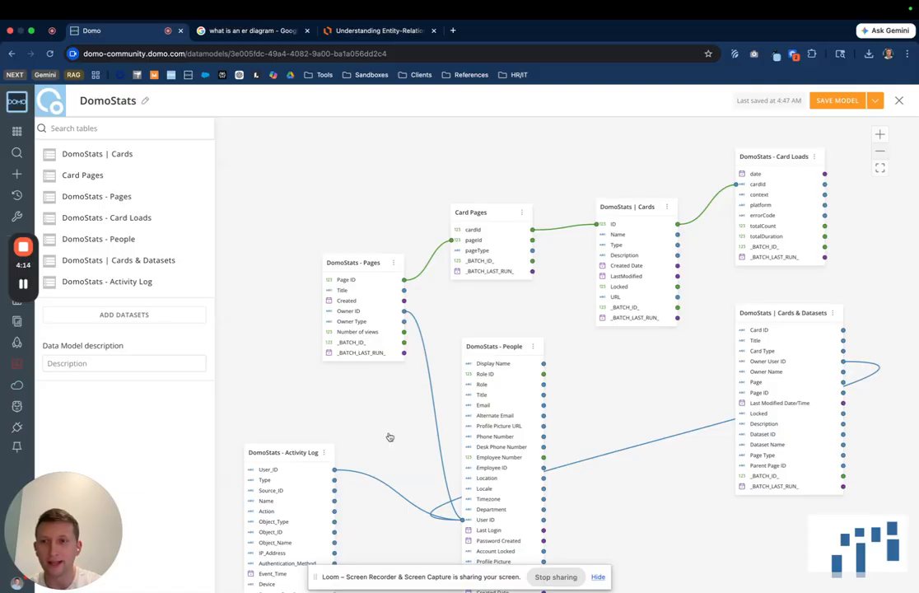
click(372, 31)
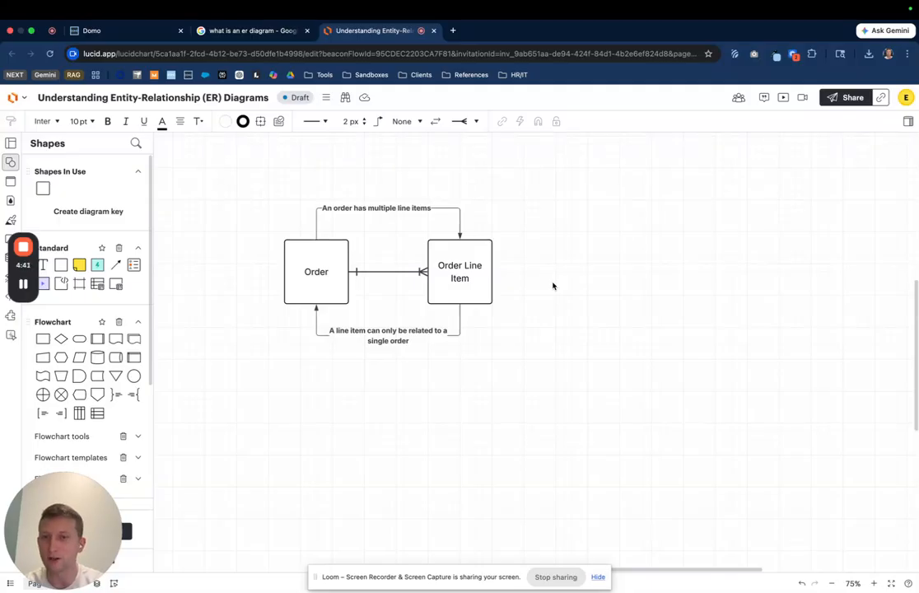
Step: Open the Domo community instance in a new tab and go to Data Models
click(453, 30)
click(189, 75)
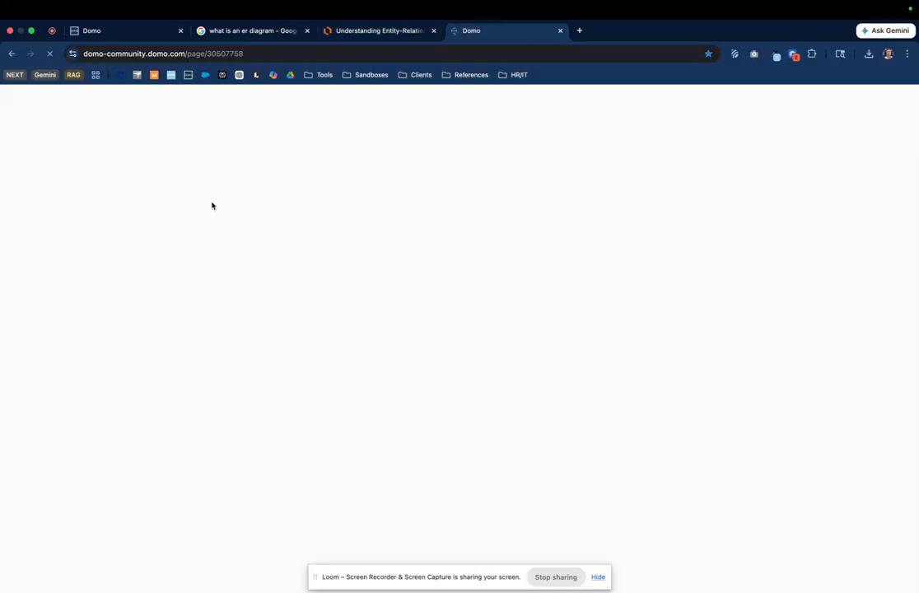
click(17, 131)
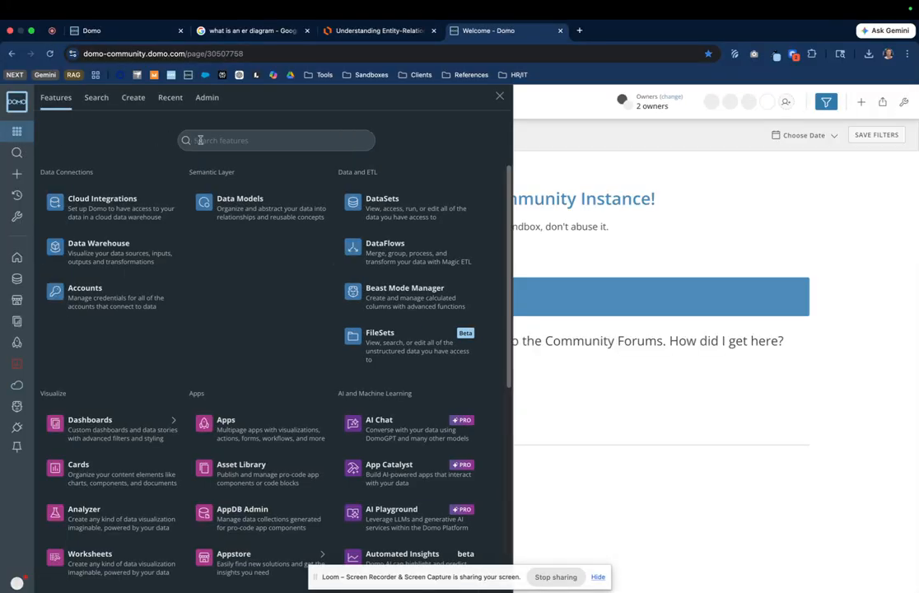
text(data)
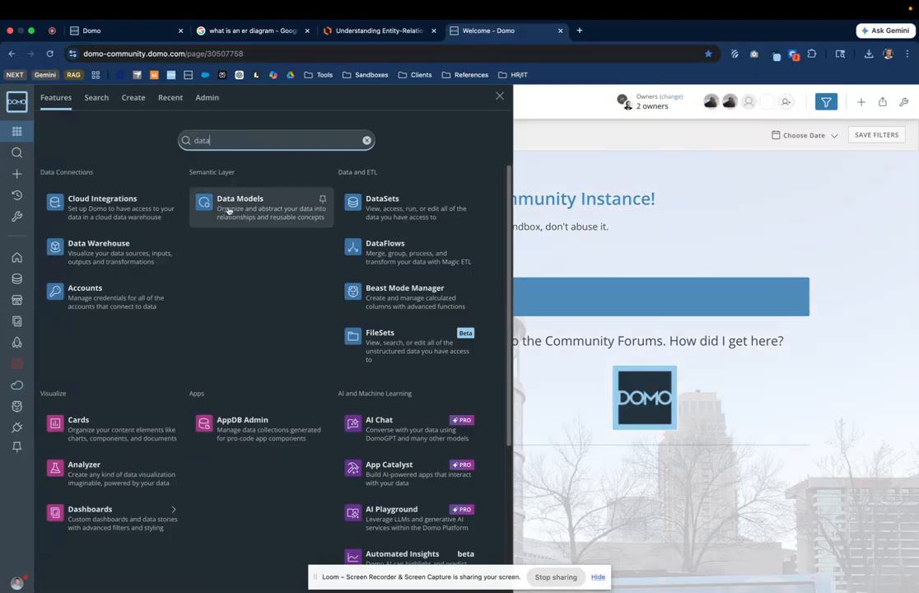
click(228, 197)
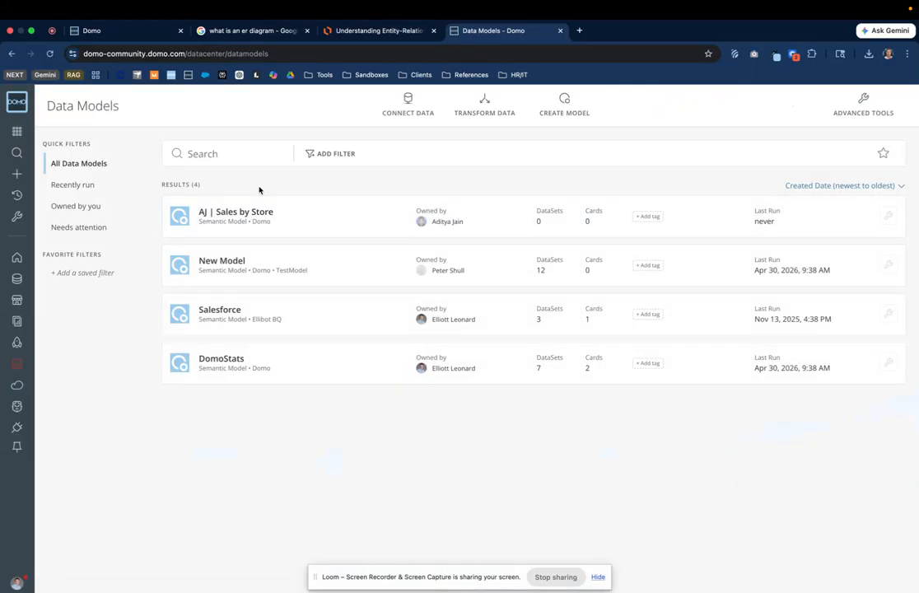
Step: Create a new data model with the description "DomoStats Data Model"
click(566, 110)
click(137, 184)
text(DomoStats D)
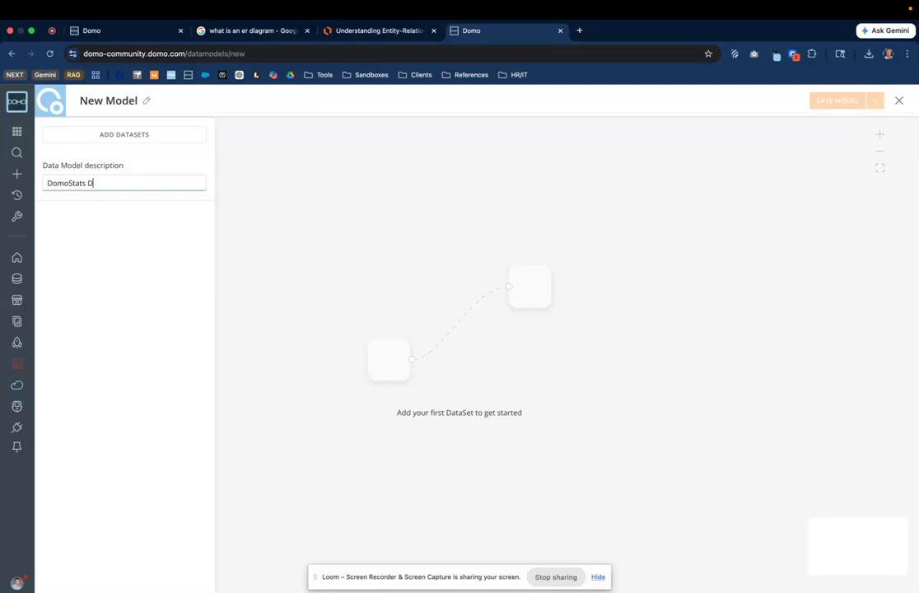
click(60, 259)
Step: Search the datasets for "activity log" and add DomoStats - Activity Log to the model
click(102, 135)
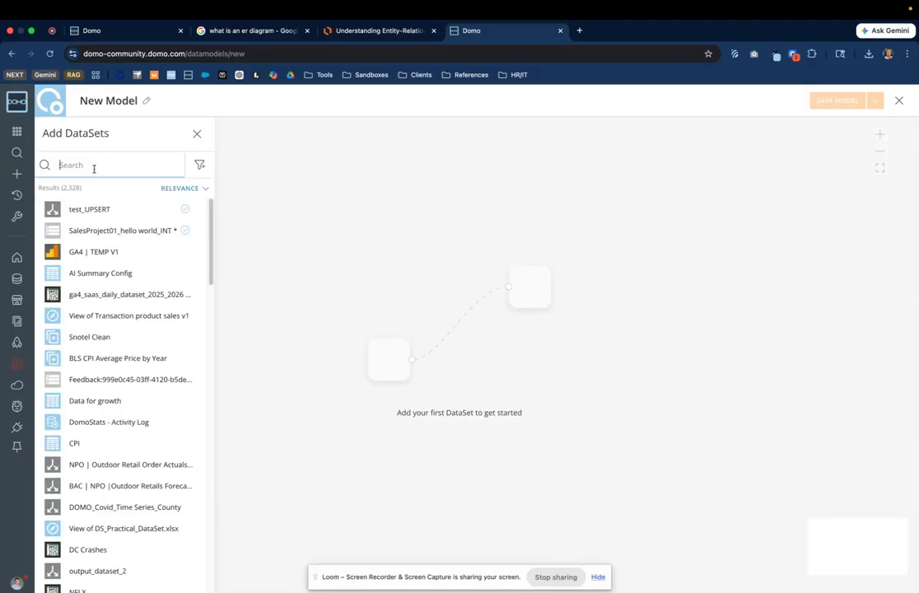
text(act)
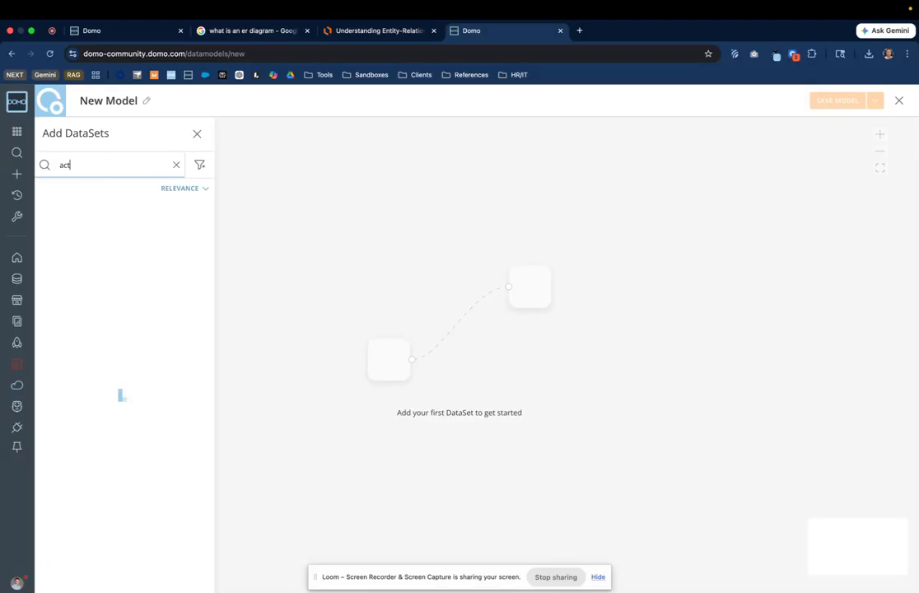
text(ivity log)
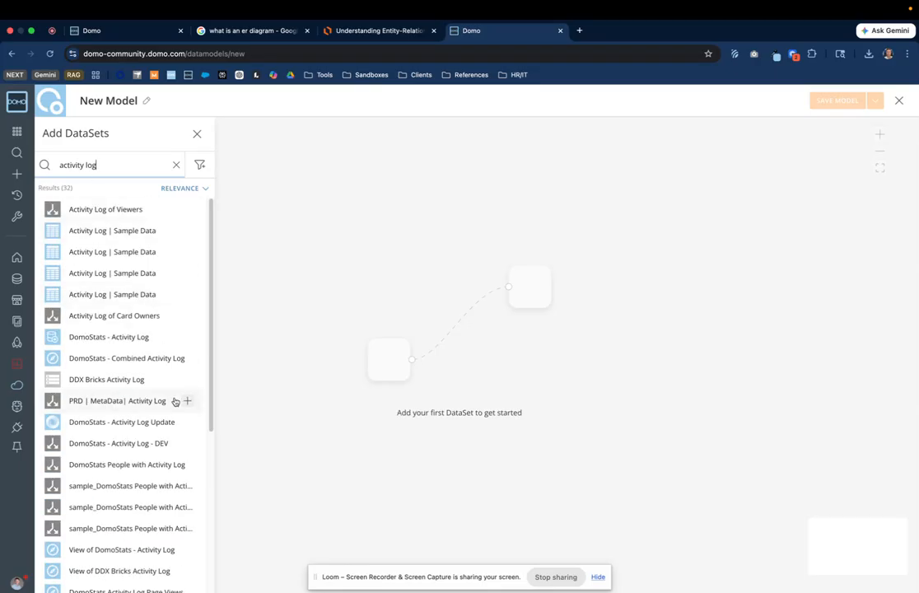
scroll(176, 400, down, 5)
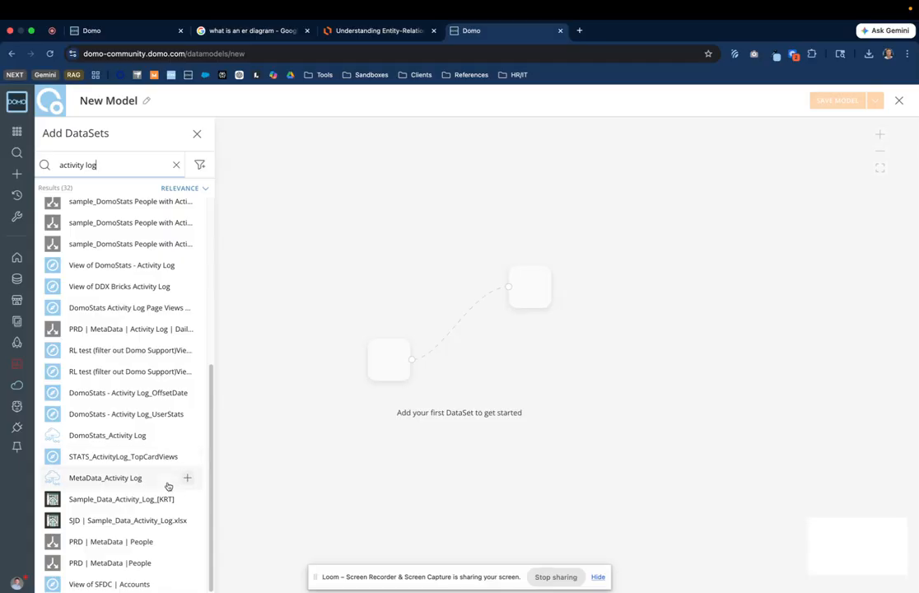
scroll(165, 502, up, 5)
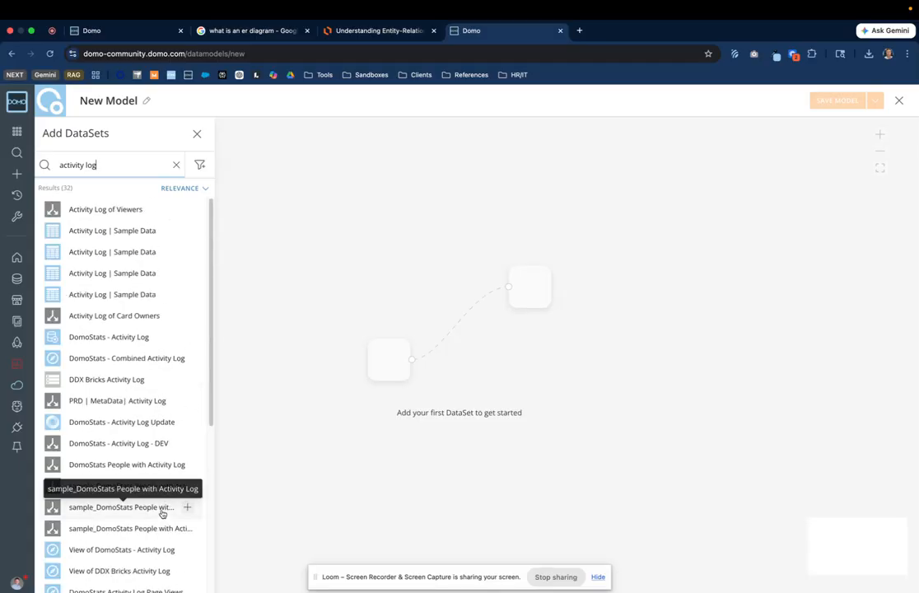
click(187, 339)
drag(509, 211, 408, 200)
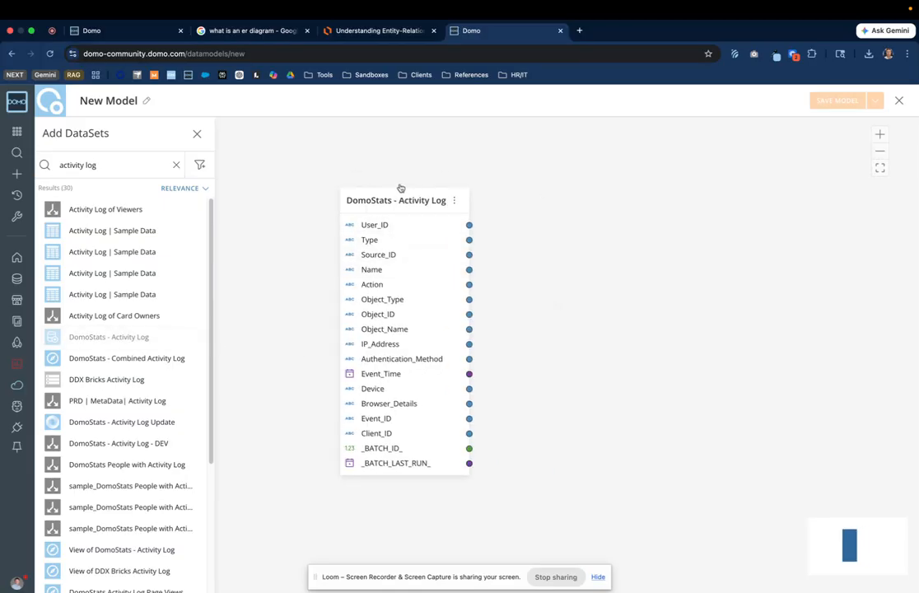
Step: Search the datasets for people and add DomoStats - People to the model
click(363, 30)
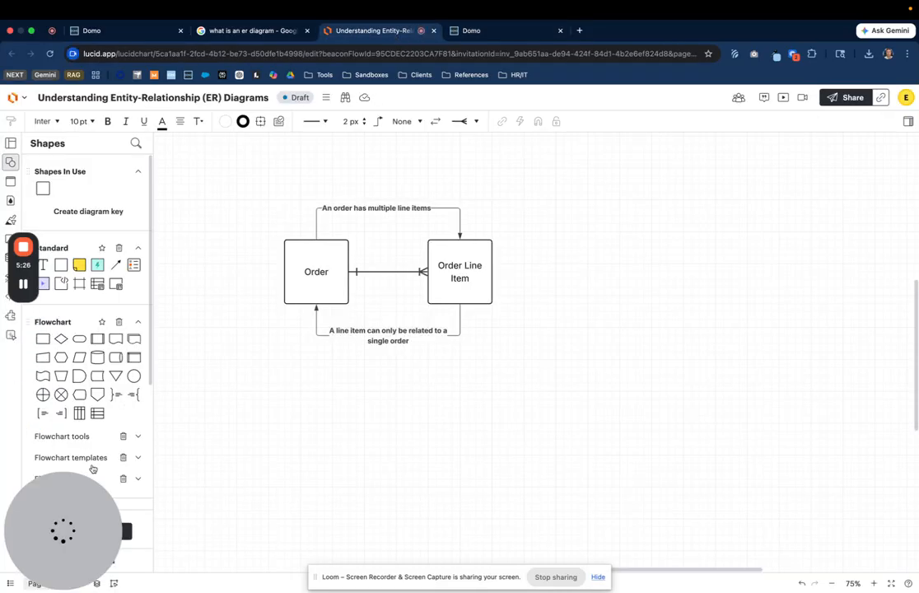
click(471, 31)
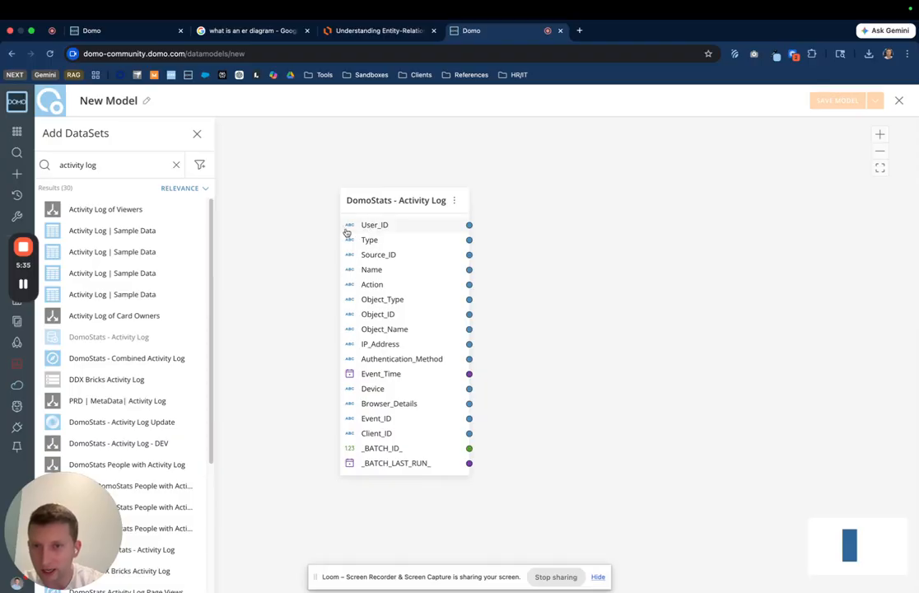
click(176, 165)
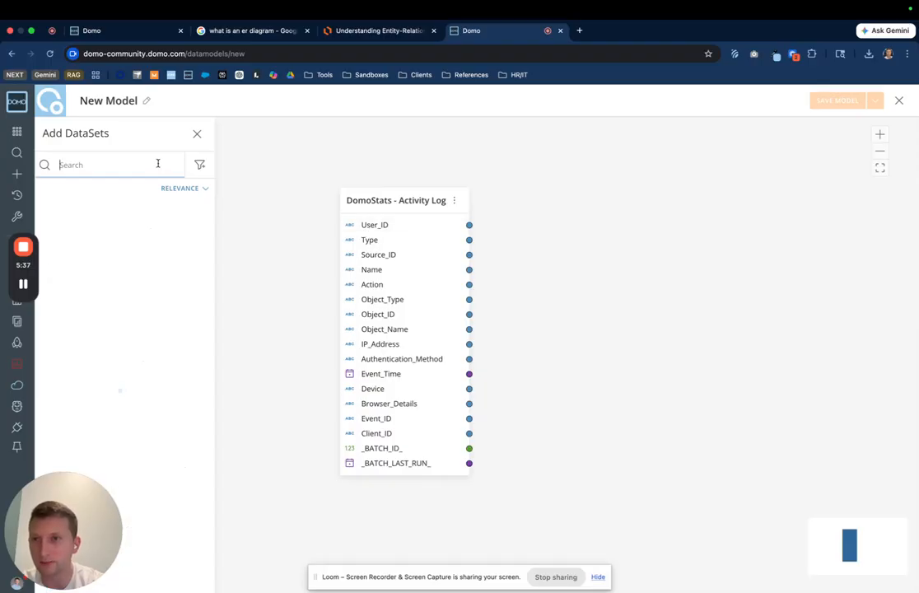
text(person)
scroll(151, 292, down, 3)
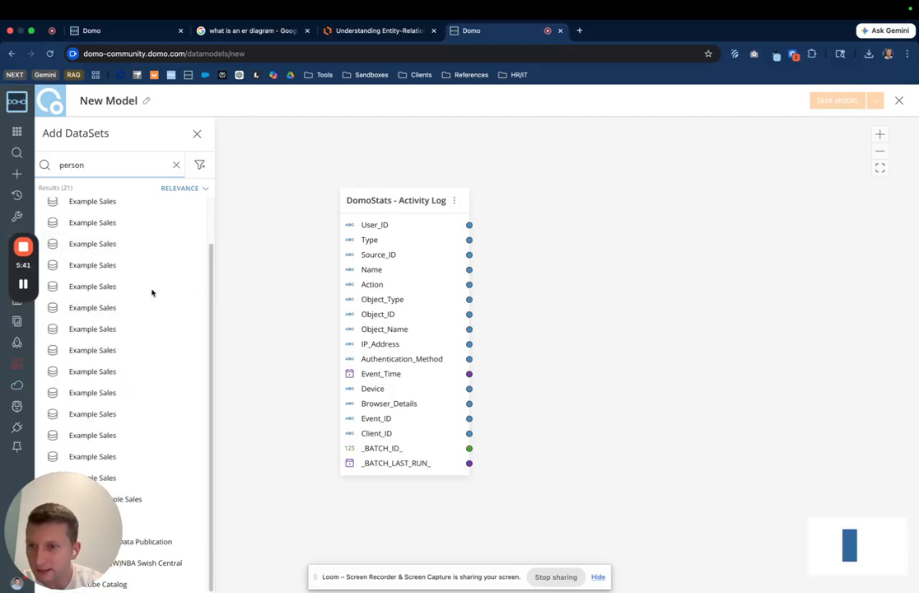
double_click(125, 170)
text(user)
scroll(136, 321, down, 8)
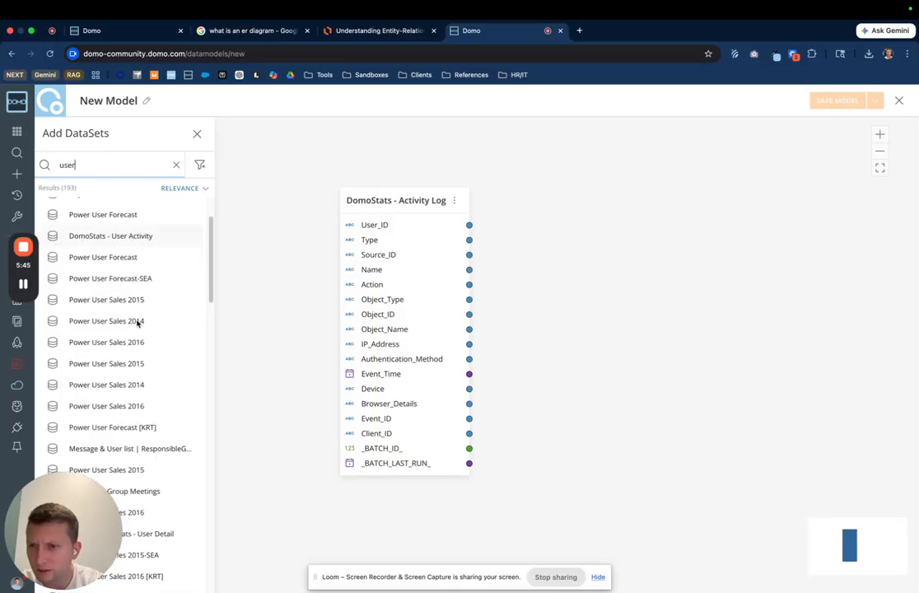
double_click(155, 165)
text(pe)
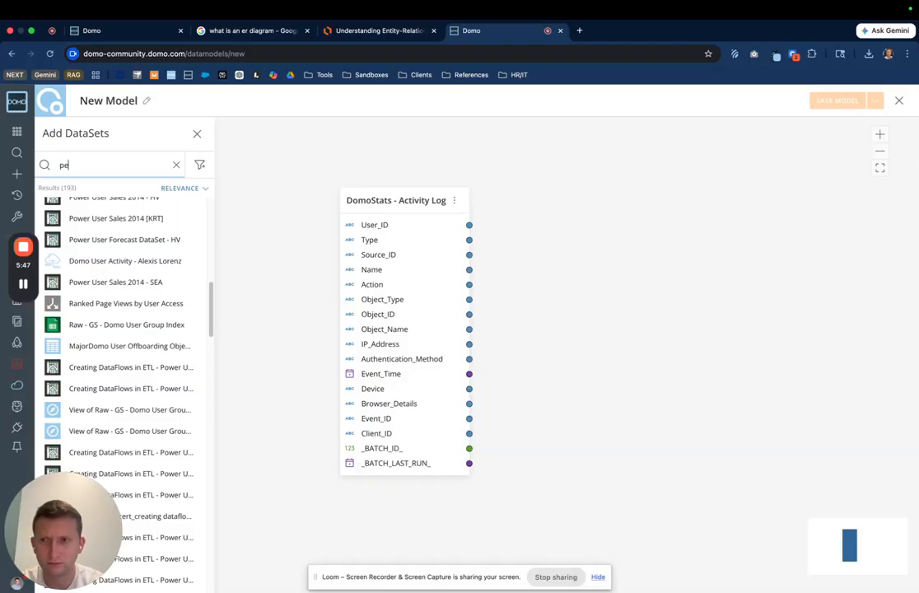
text(rson)
scroll(156, 329, down, 3)
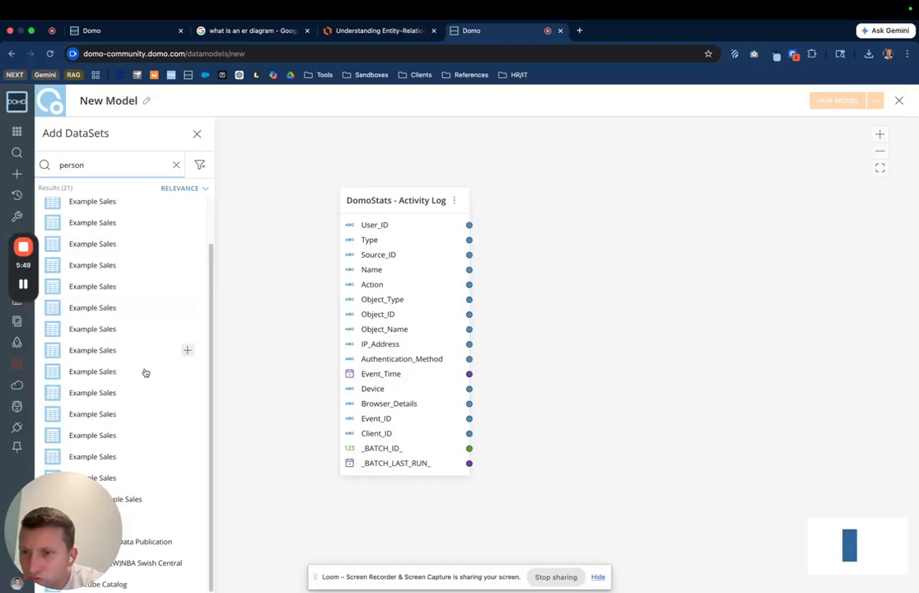
double_click(106, 164)
text(peo)
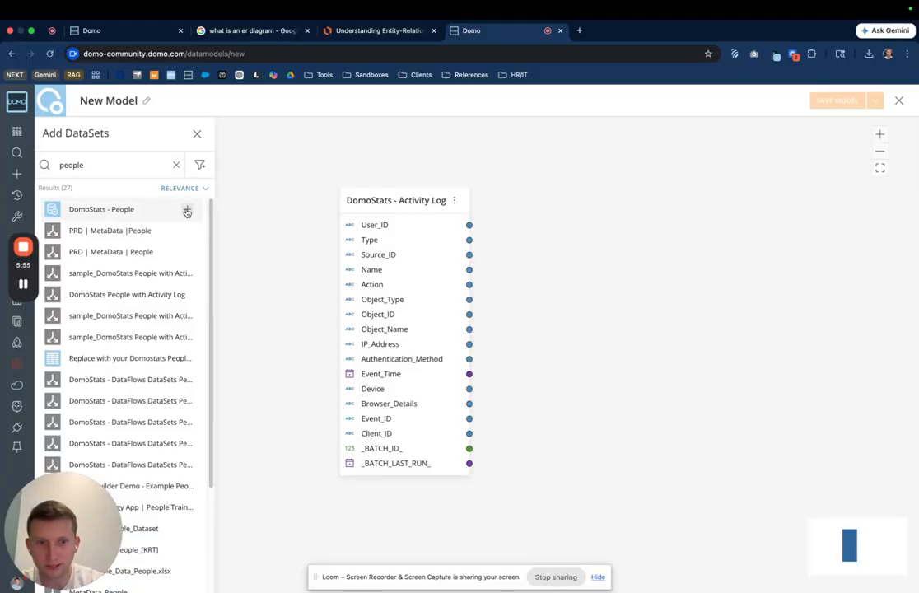
click(187, 212)
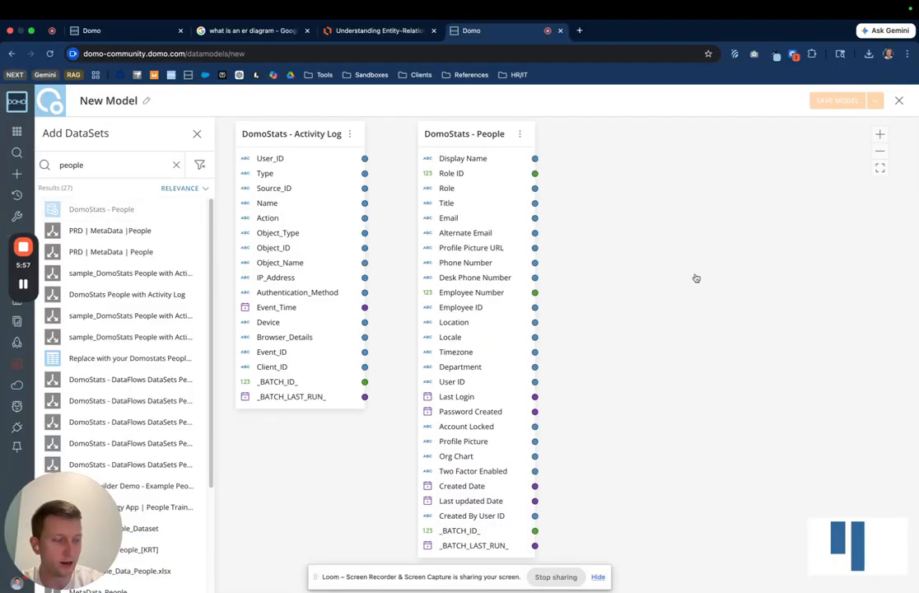
Step: Relate People's User ID to Activity Log's User_ID and arrange the two tables side by side
drag(465, 214, 529, 213)
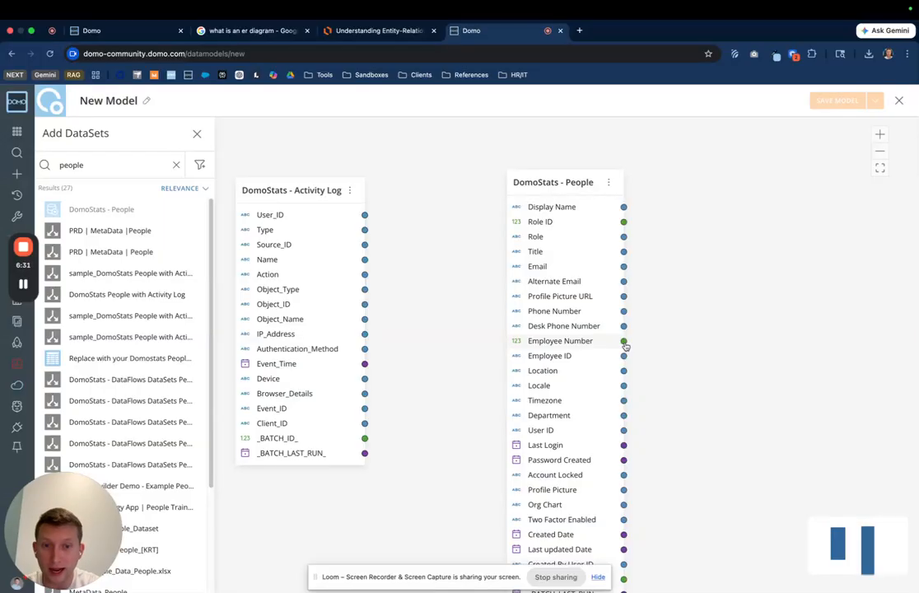
drag(623, 429, 692, 183)
drag(572, 182, 534, 158)
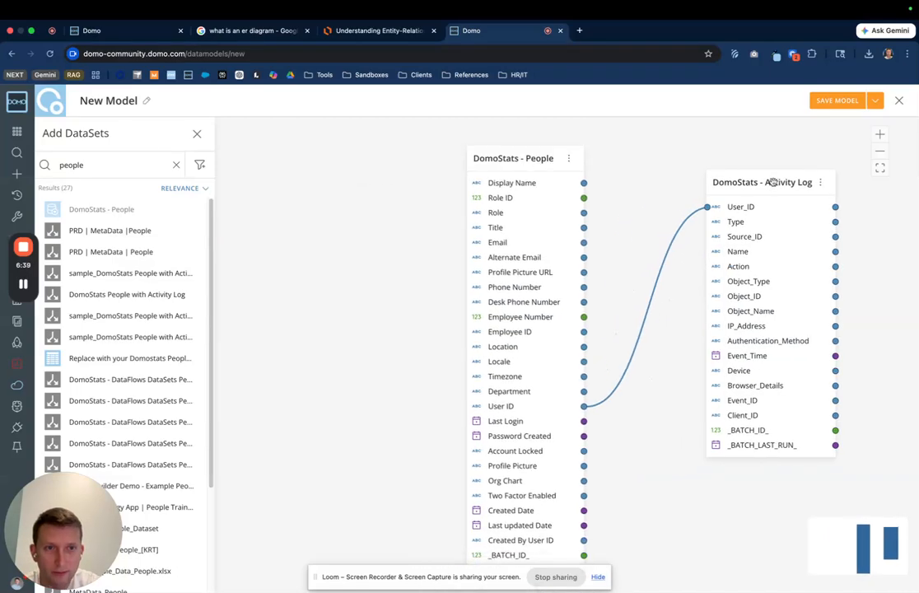
drag(773, 182, 757, 158)
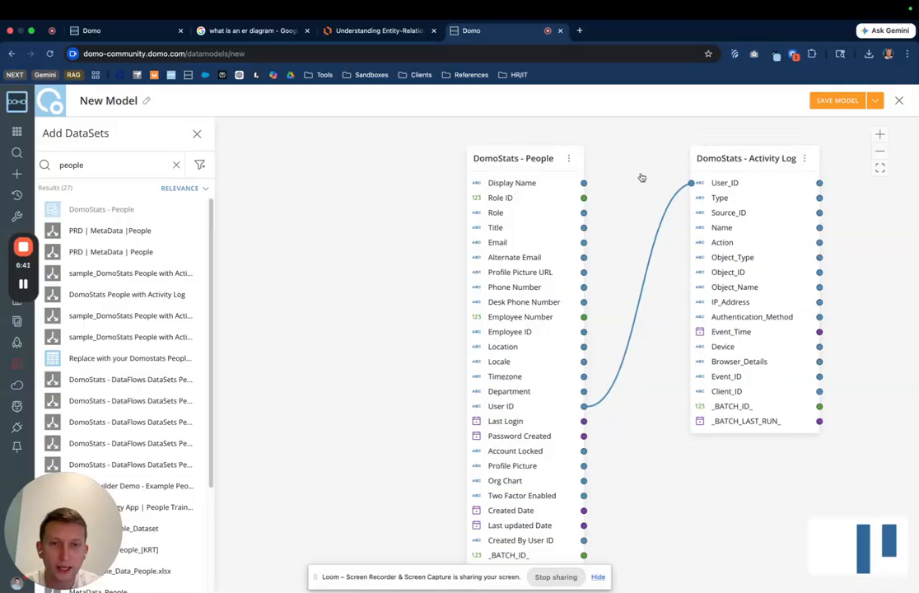
Step: Open the People dataset's User ID = User_ID relationship details
click(528, 159)
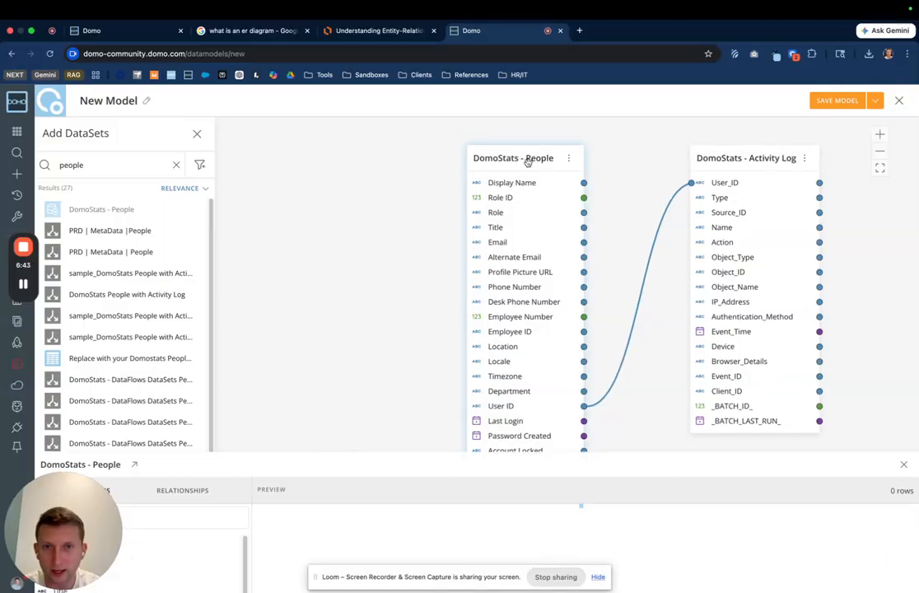
click(183, 367)
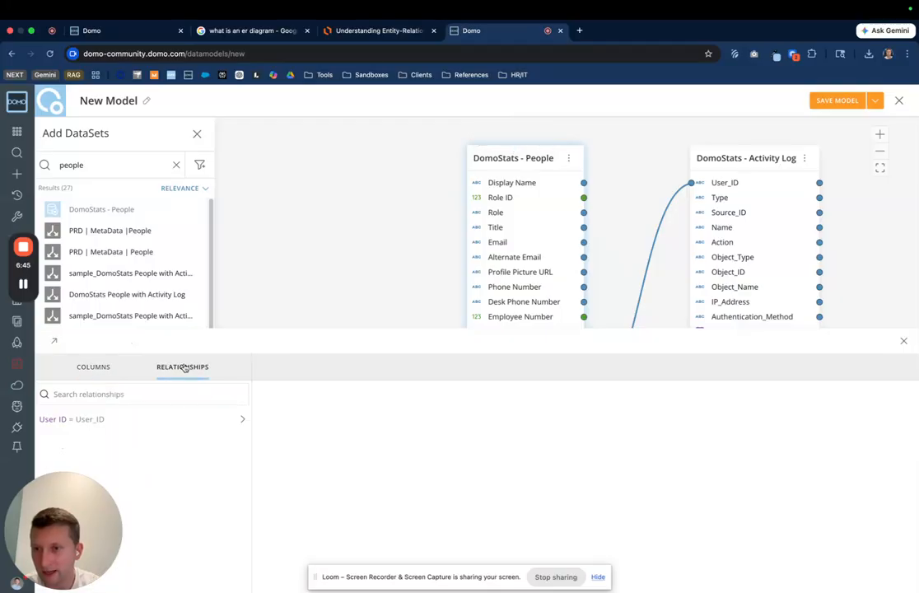
click(90, 421)
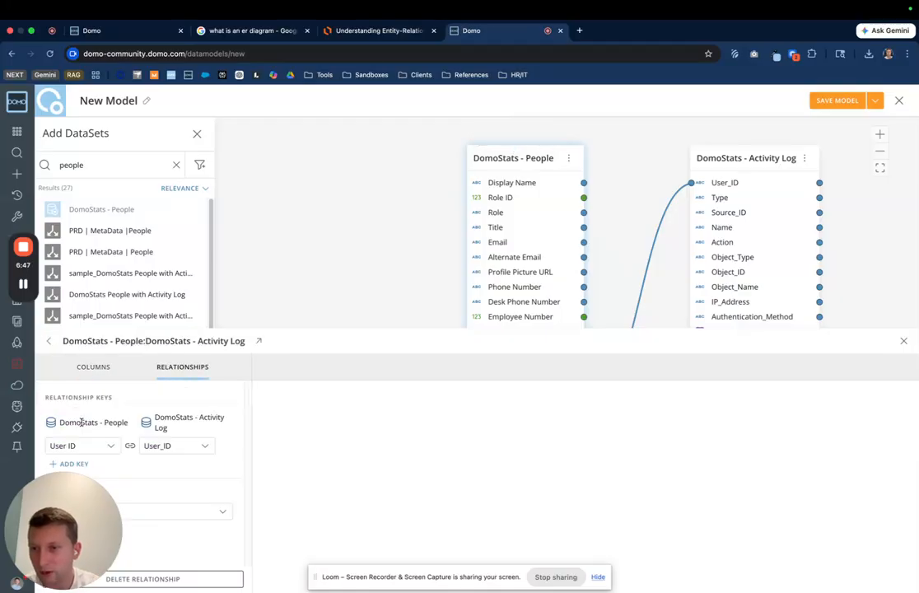
drag(41, 527, 840, 527)
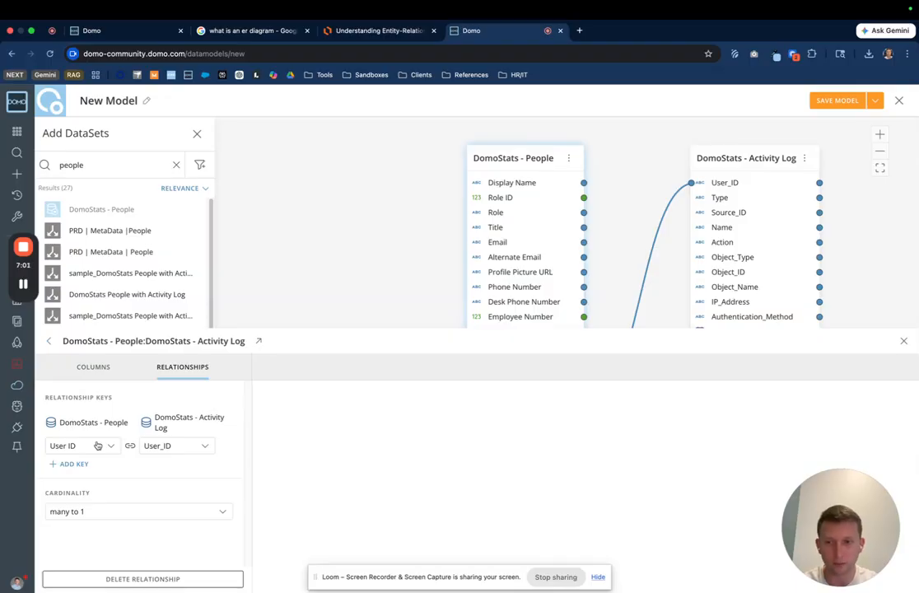
Step: Set the relationship cardinality to 1 to many
click(122, 515)
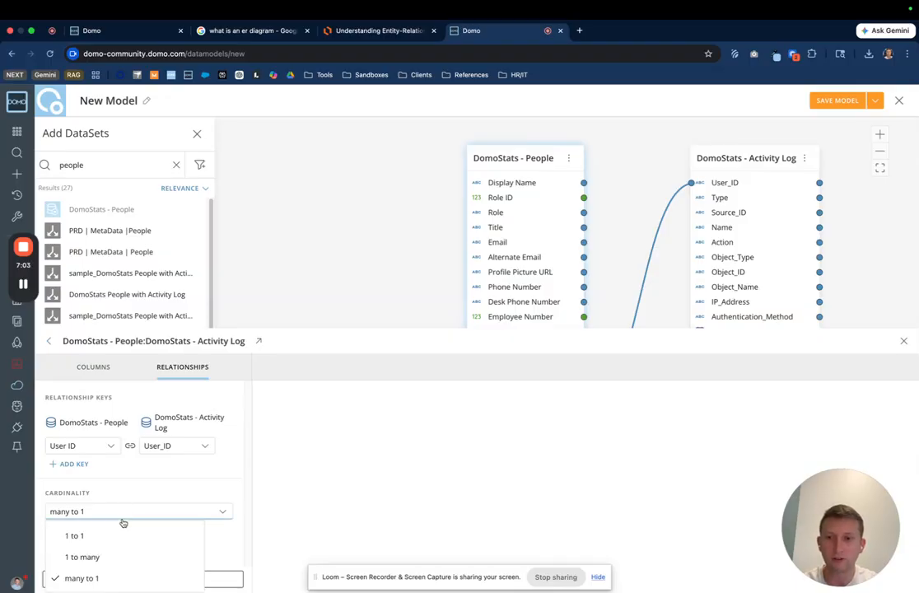
click(83, 556)
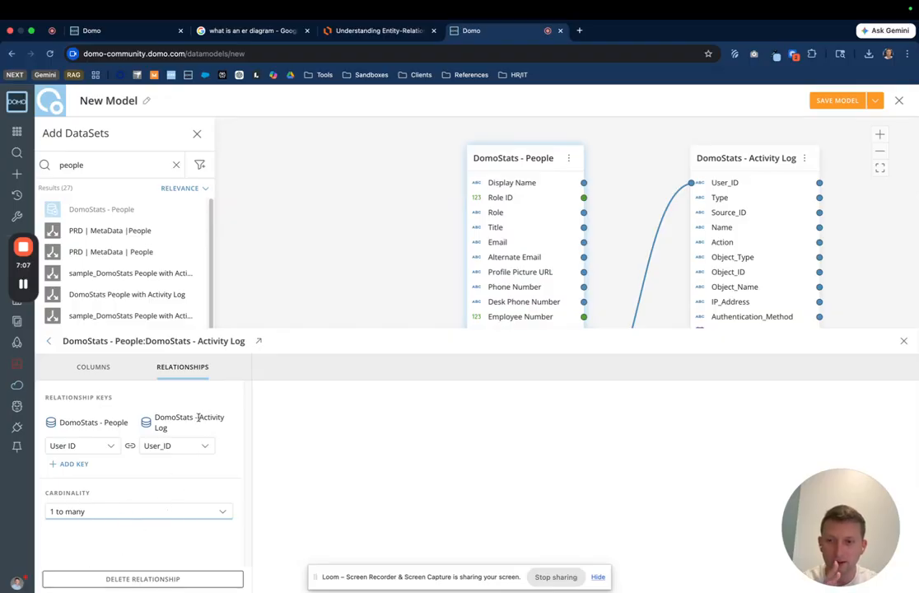
Step: Switch the cardinality to many to 1 and back to 1 to many
click(117, 511)
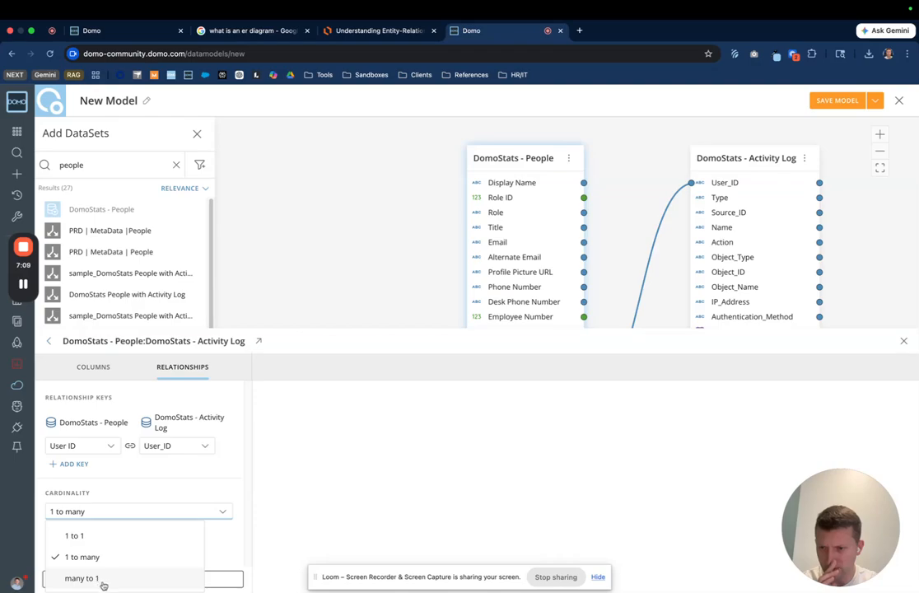
click(104, 581)
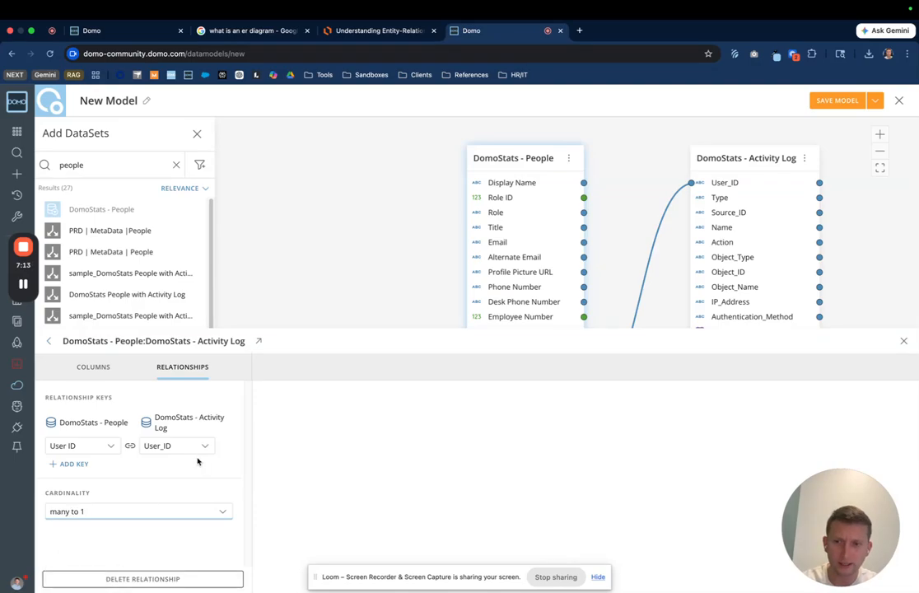
click(129, 511)
click(118, 556)
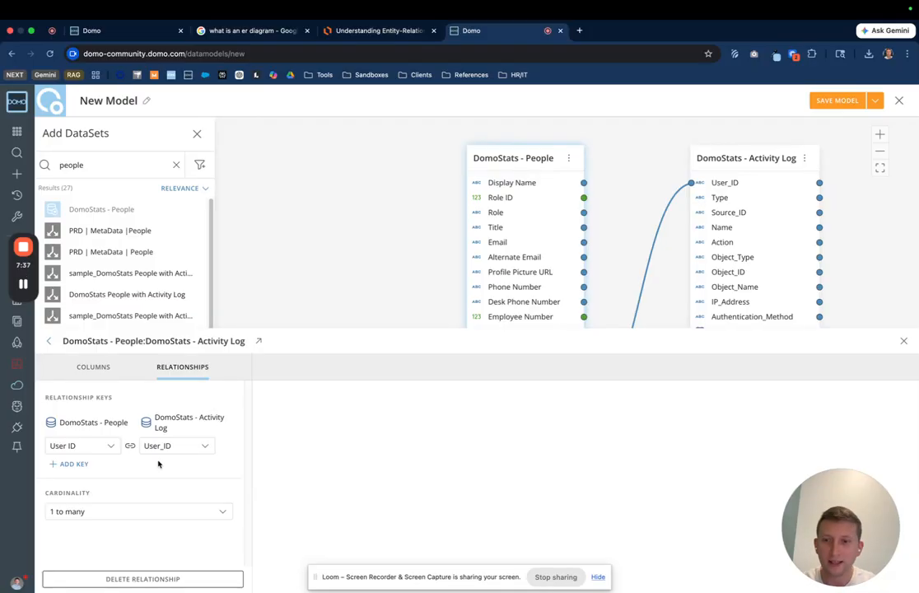
Step: Compare the Order–Order Line Item diagram with the Domo relationship settings
click(369, 30)
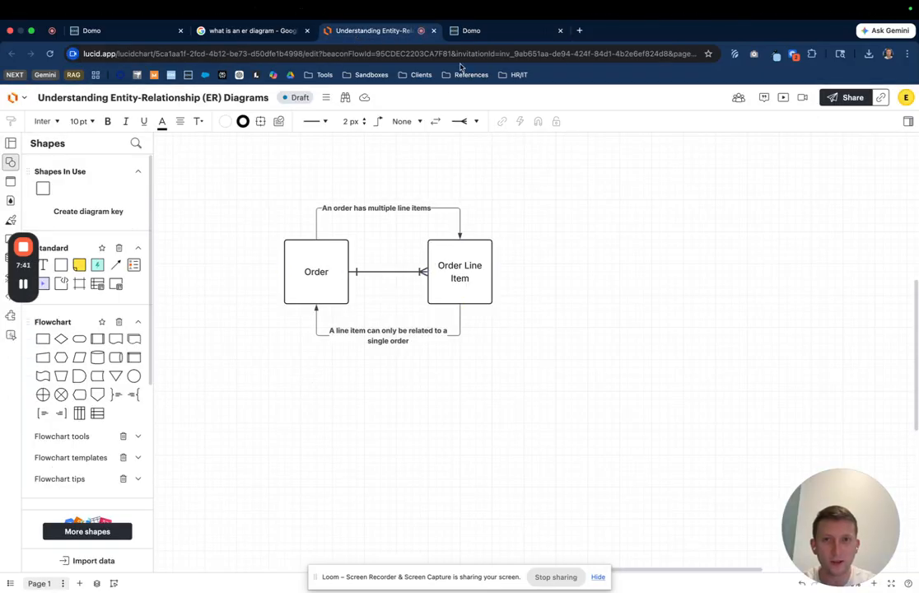
click(471, 31)
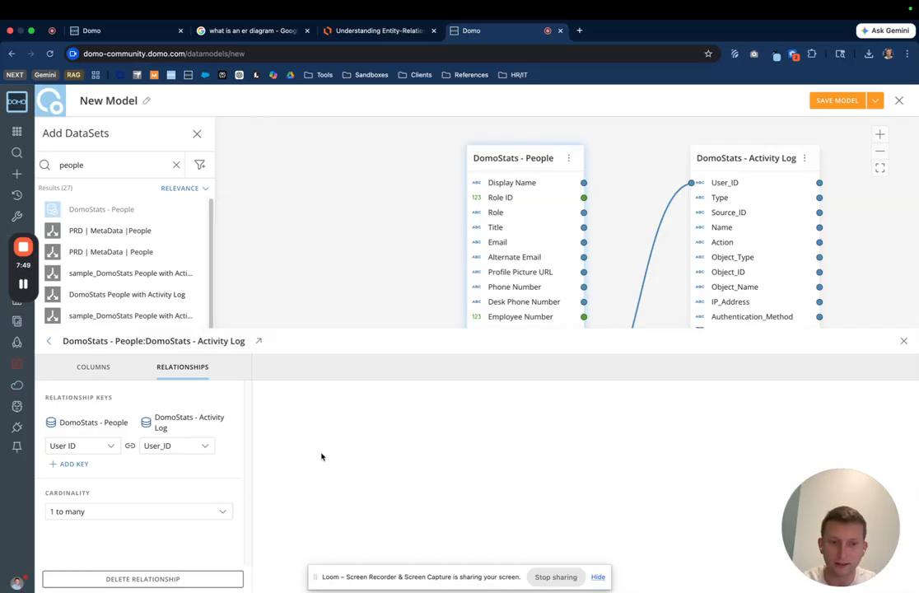
Step: Compare the new two-dataset model with the existing DomoStats data model in the other Domo tab
click(368, 315)
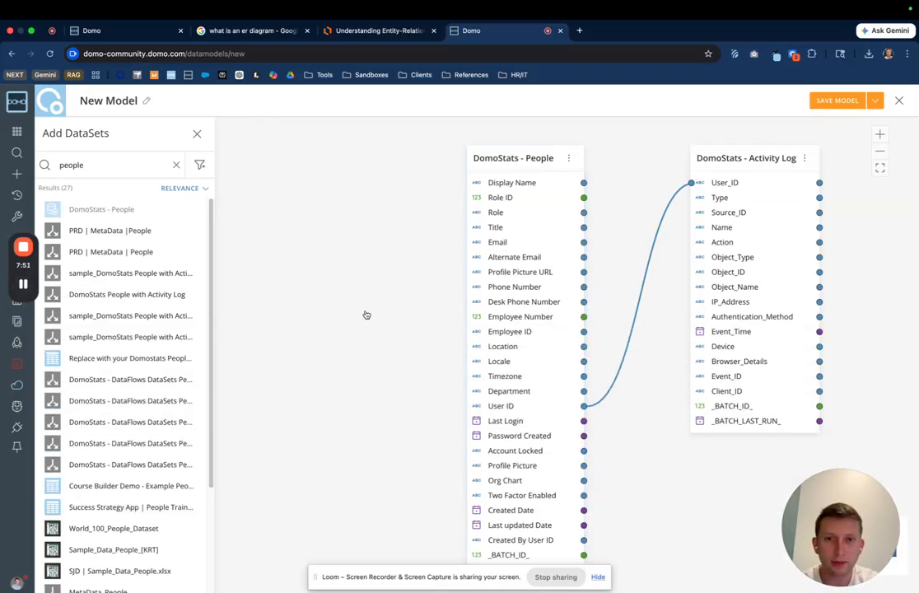
scroll(372, 352, right, 1)
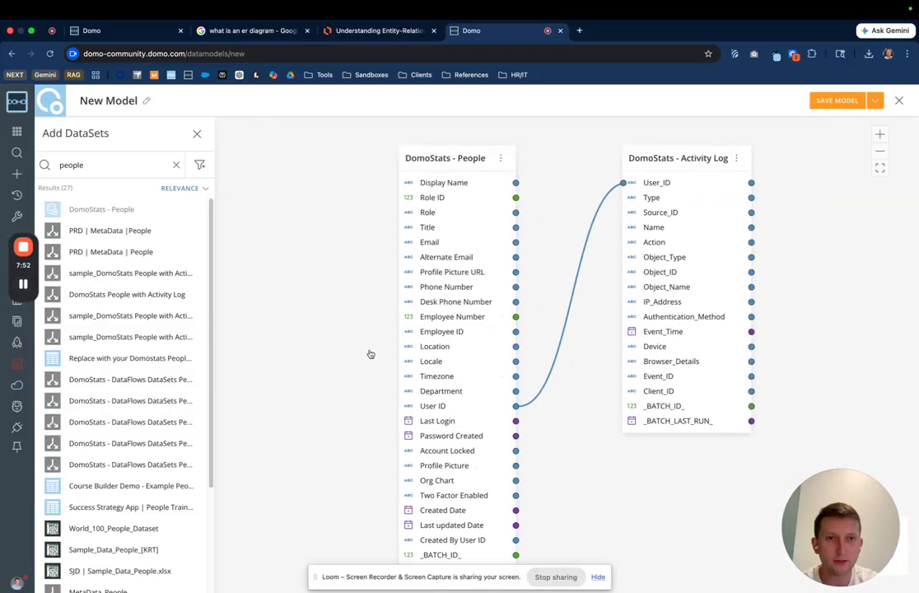
click(93, 31)
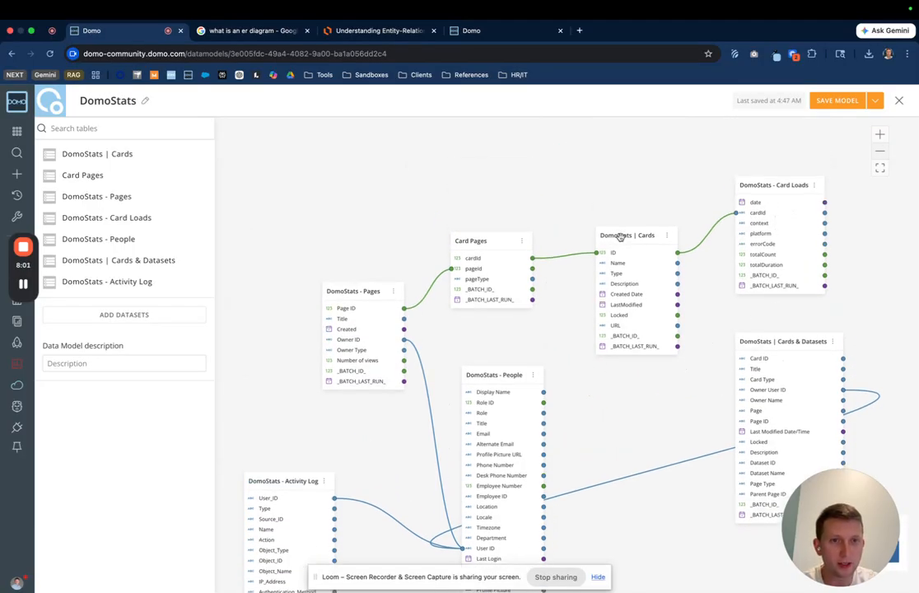
click(466, 30)
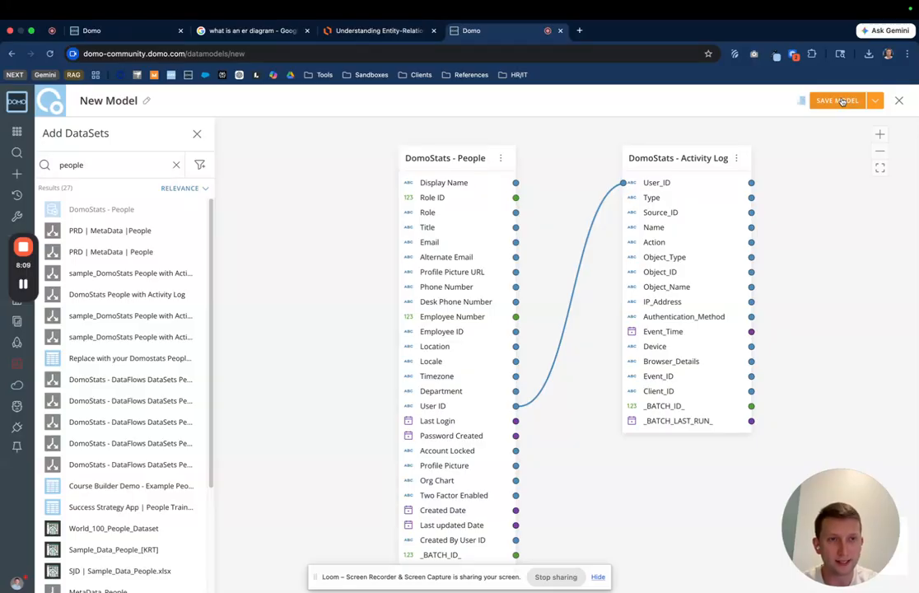
Step: Save the new model and review the columns of both datasets in its schema
click(838, 100)
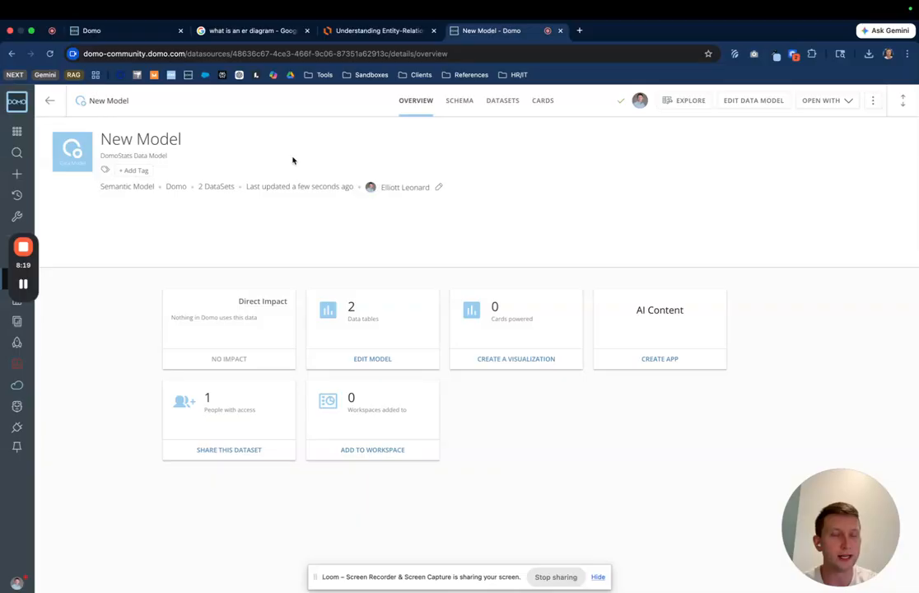
click(466, 104)
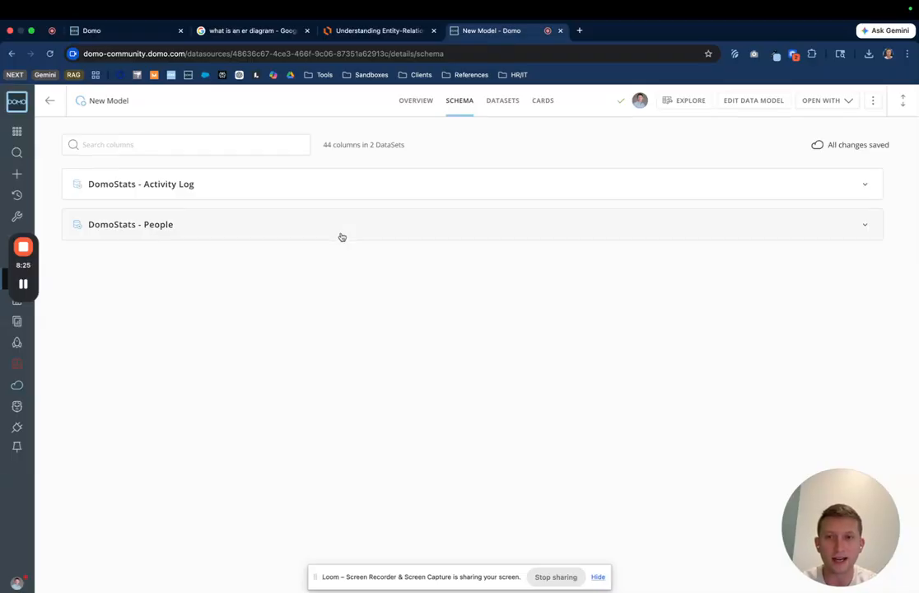
click(251, 234)
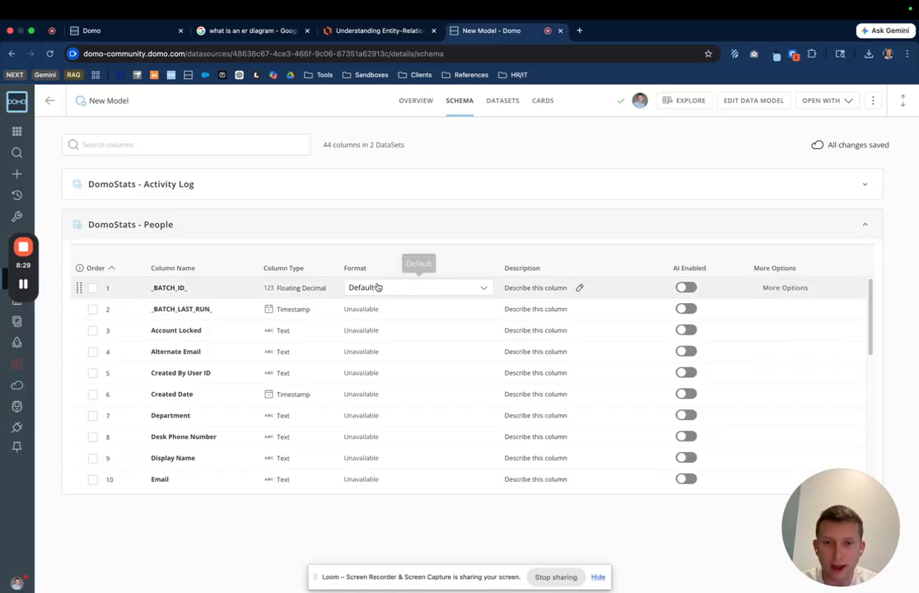
scroll(398, 334, down, 5)
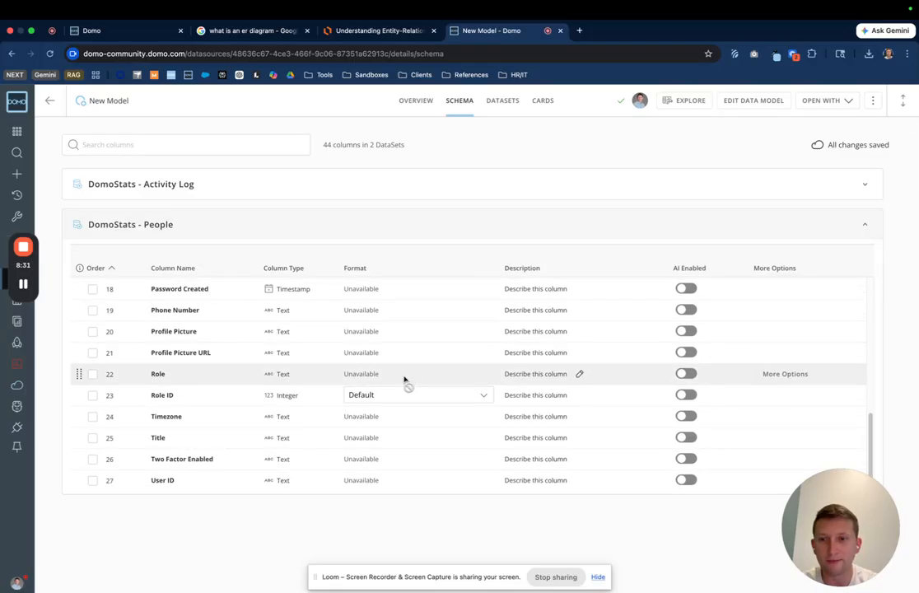
click(352, 190)
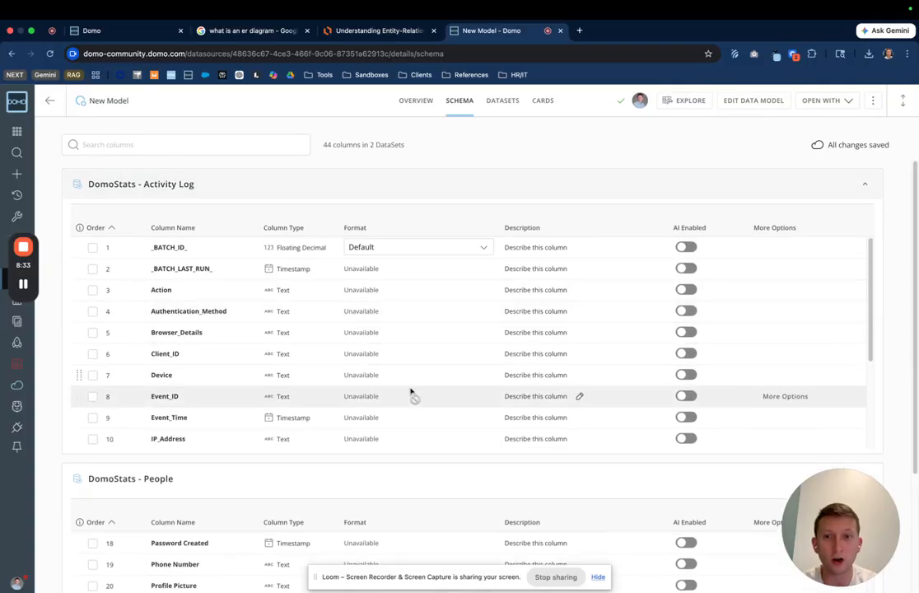
scroll(406, 352, down, 3)
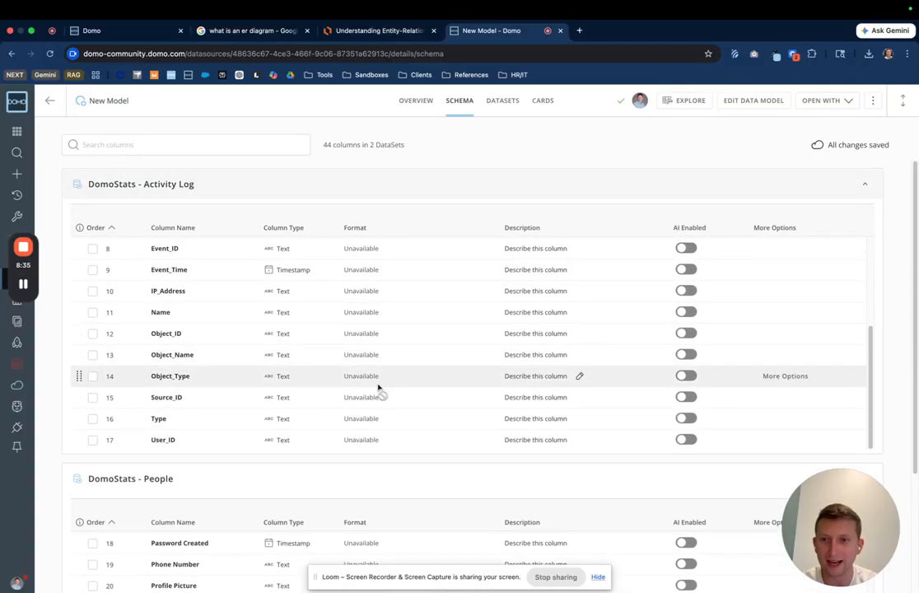
scroll(300, 256, up, 3)
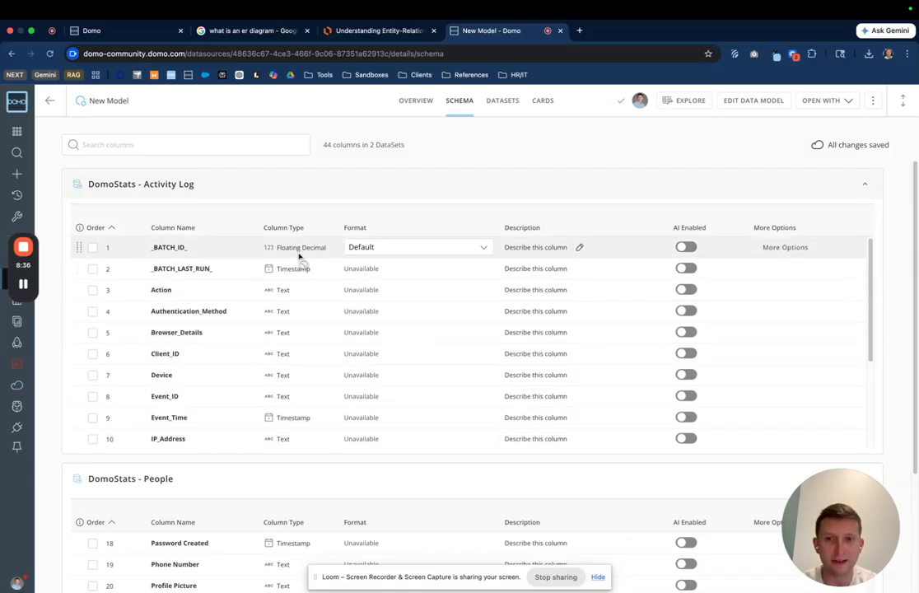
Step: Format the Activity Log's _BATCH_ID_ column as Currency with 0 decimals
click(371, 248)
click(379, 312)
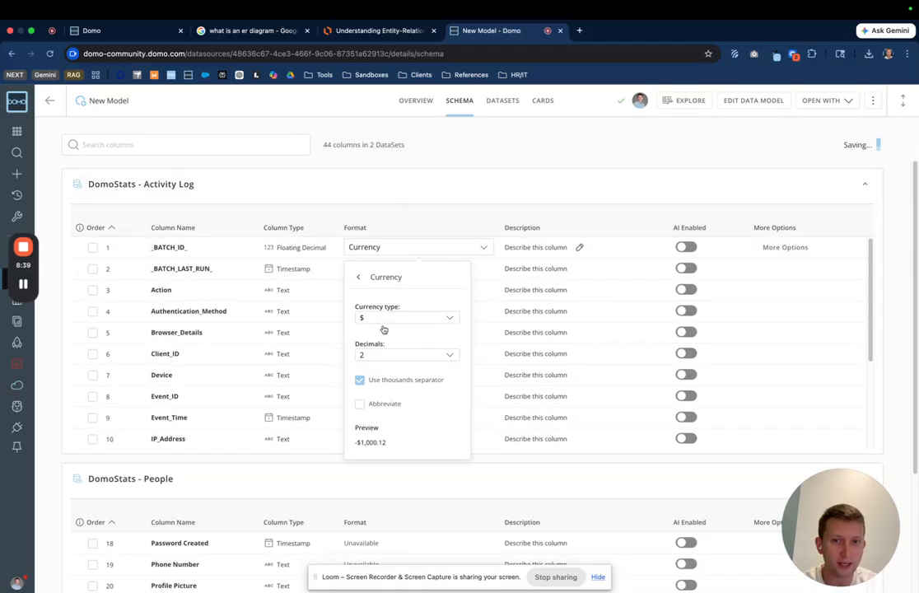
click(396, 357)
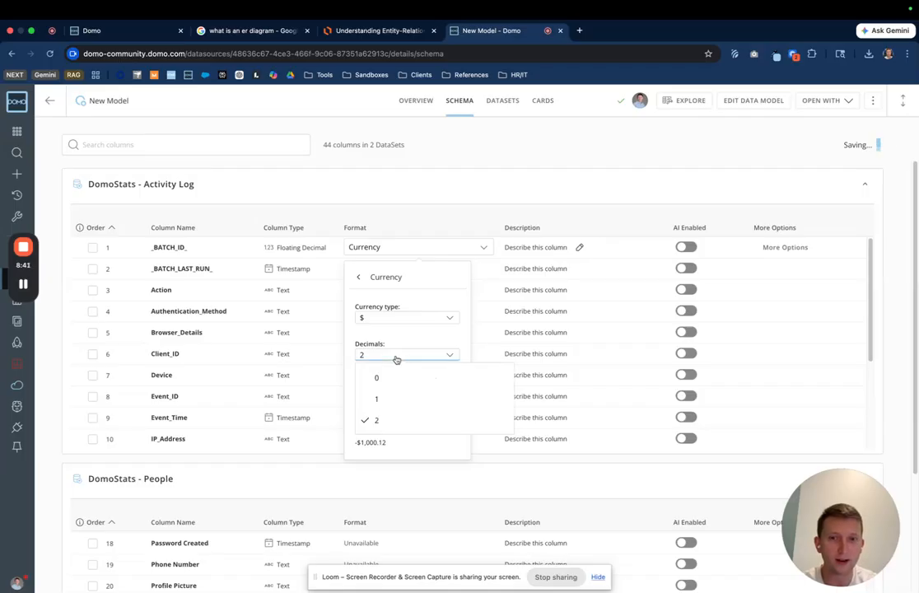
click(371, 378)
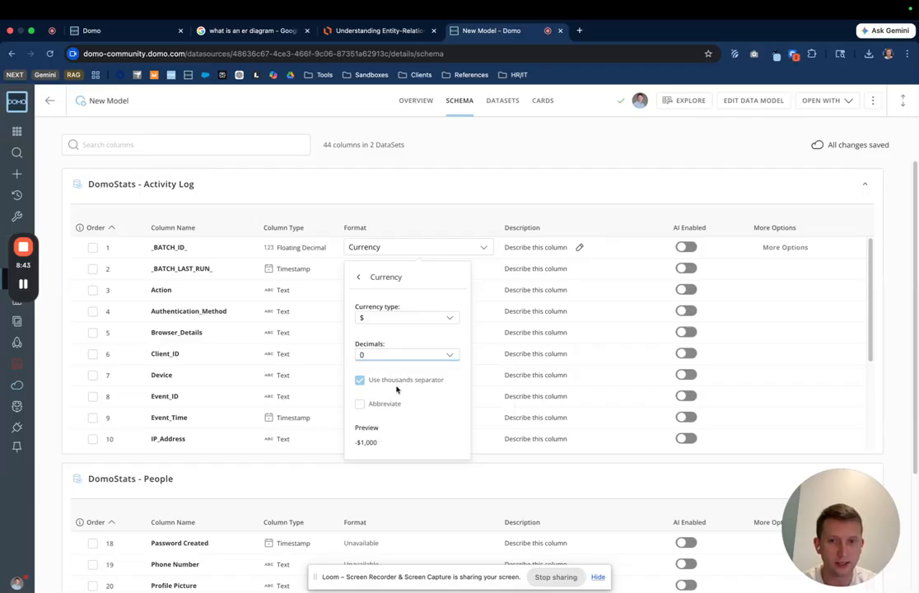
click(360, 404)
click(361, 404)
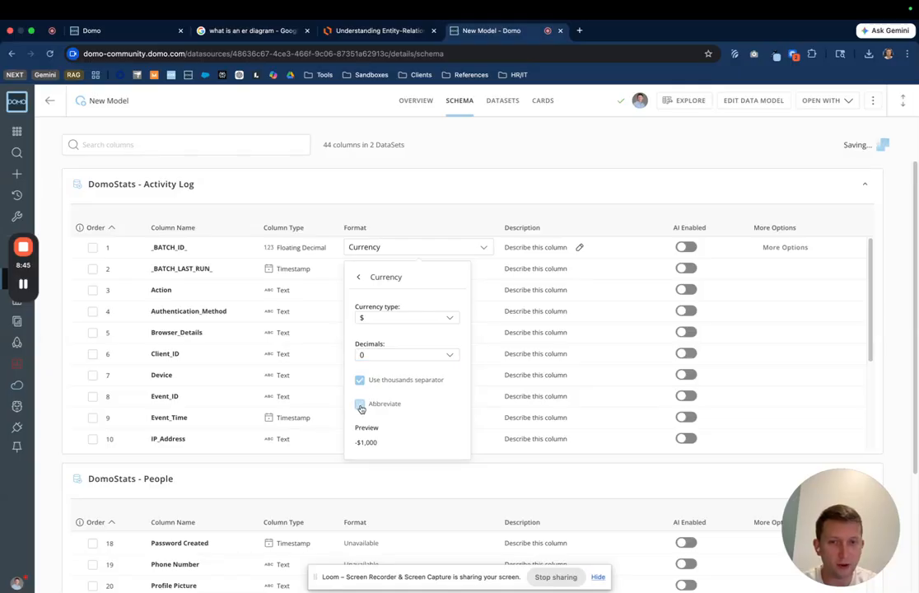
click(477, 155)
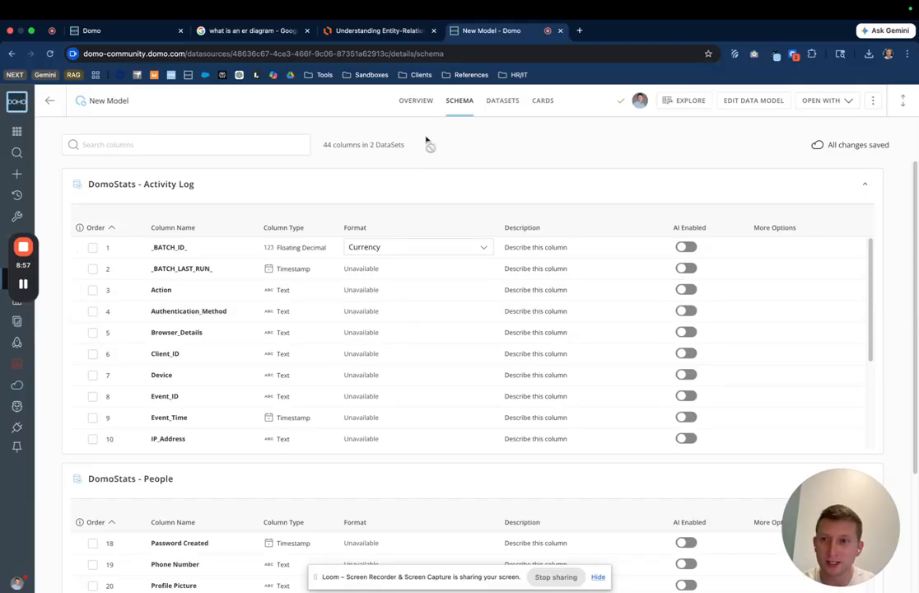
Step: Collapse both dataset schemas and open the model in Analyzer
click(863, 181)
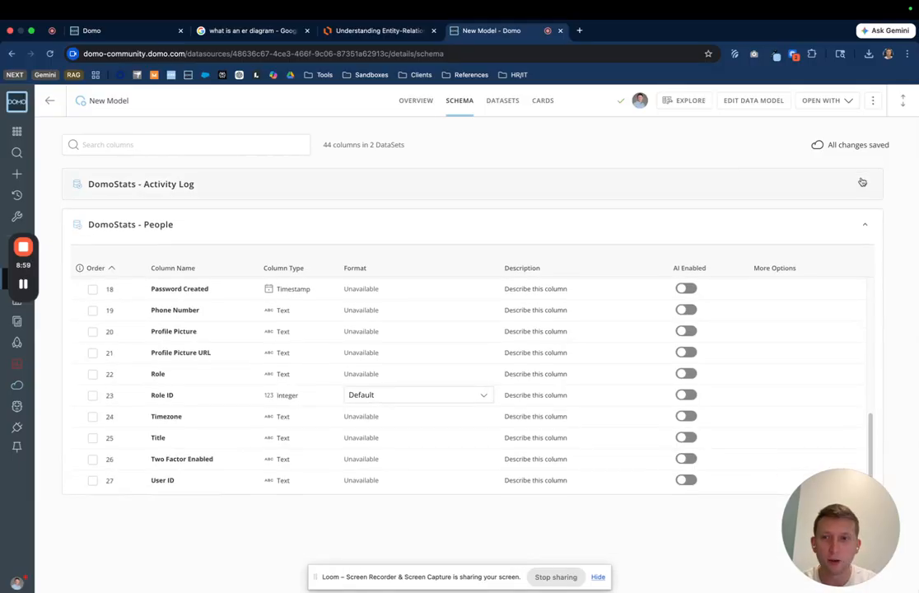
click(862, 227)
click(805, 102)
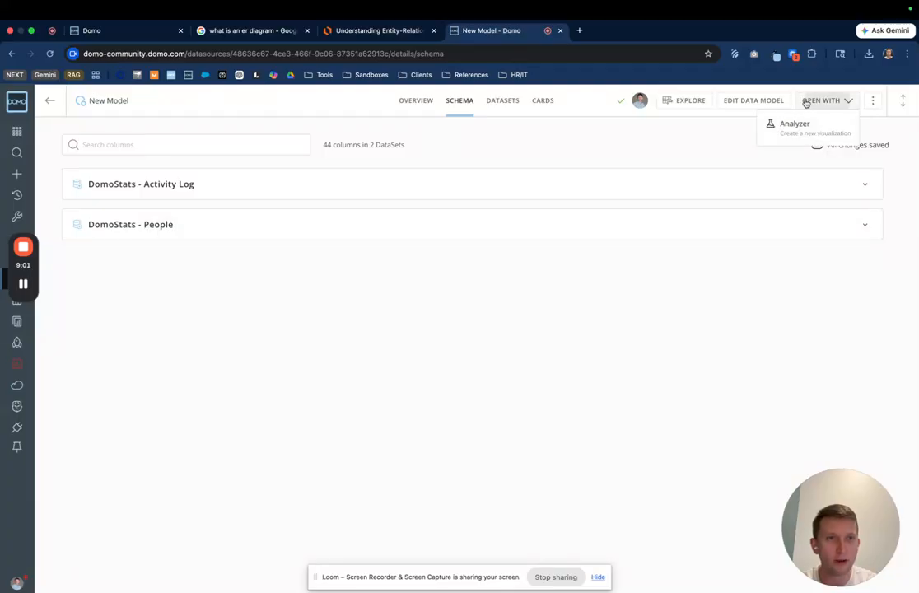
click(788, 124)
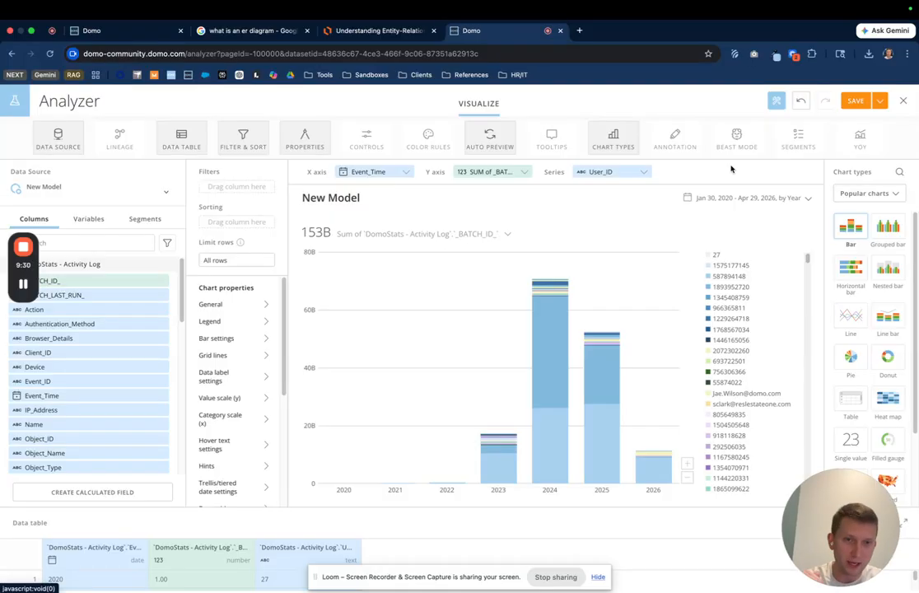
Step: Switch the chart type to Horizontal bar and clear the existing X axis, Y axis and series fields
click(854, 193)
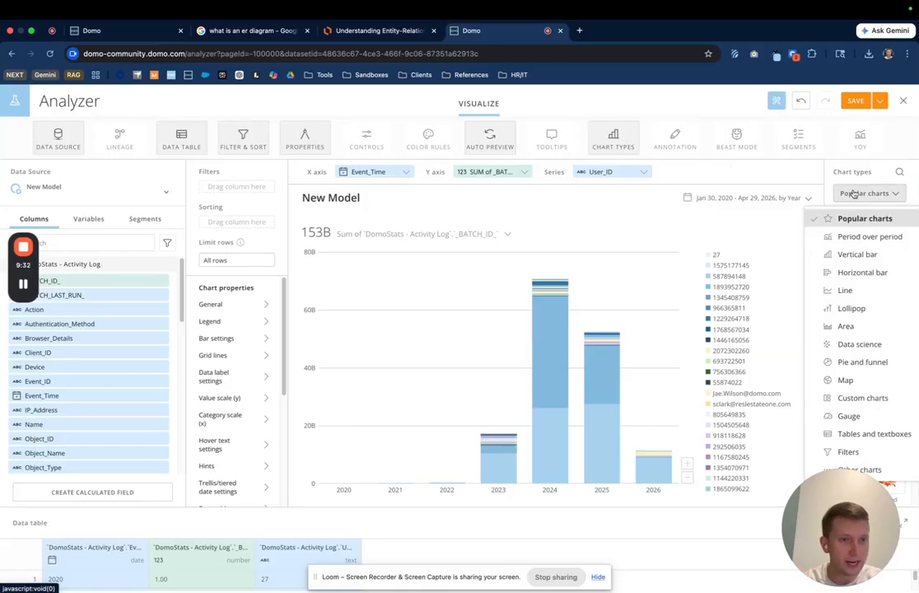
click(862, 272)
click(405, 170)
click(536, 166)
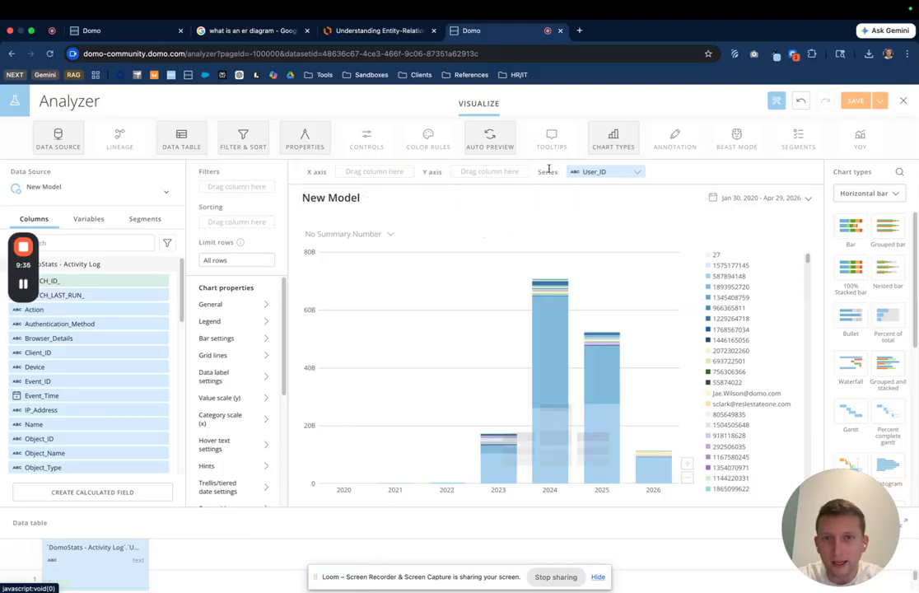
click(644, 166)
Step: Search the columns for event and plot the count of Event_ID on the Y axis
drag(24, 266, 173, 97)
click(65, 242)
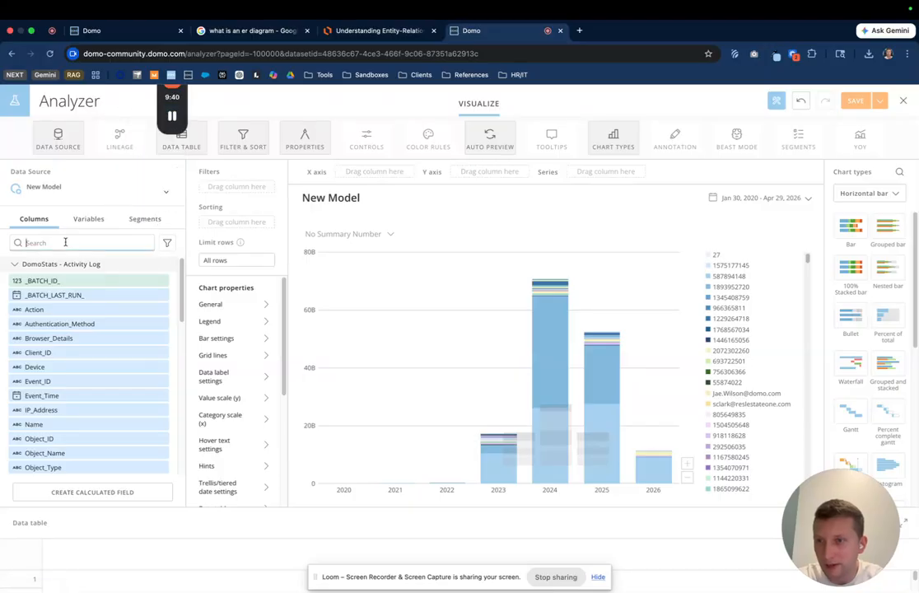
text(event)
drag(39, 281, 467, 174)
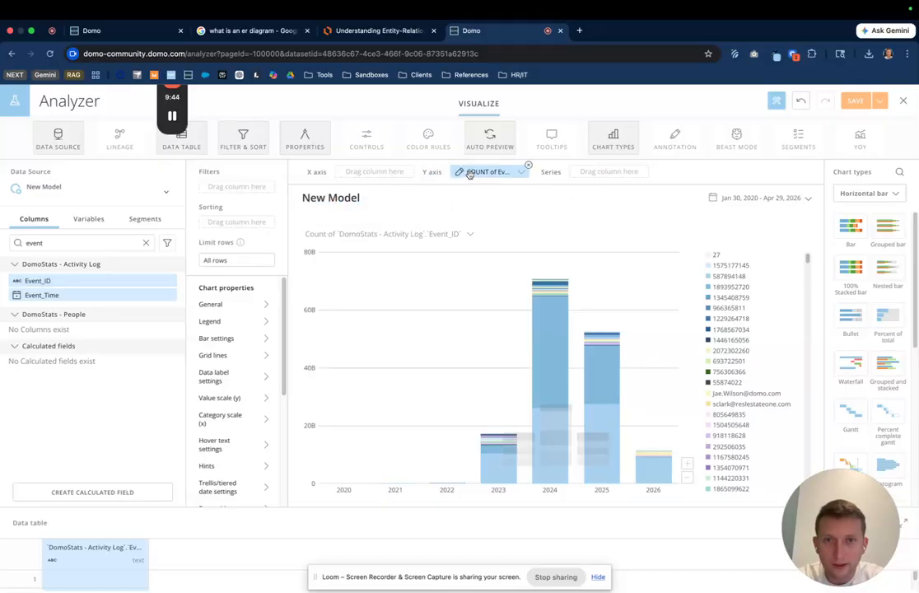
Step: Search the columns for role and put the People dataset's Role column on the X axis
click(146, 244)
text(role)
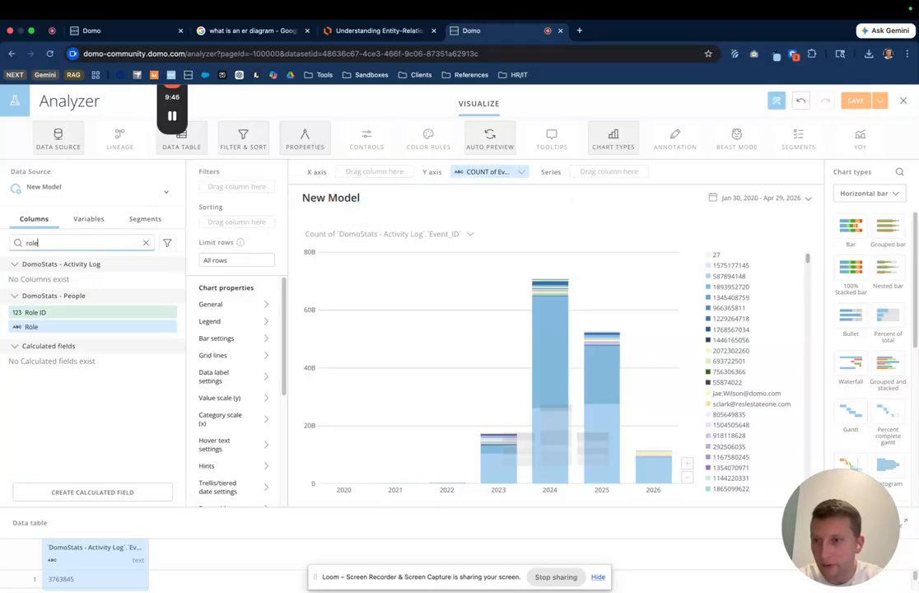
drag(75, 327, 354, 173)
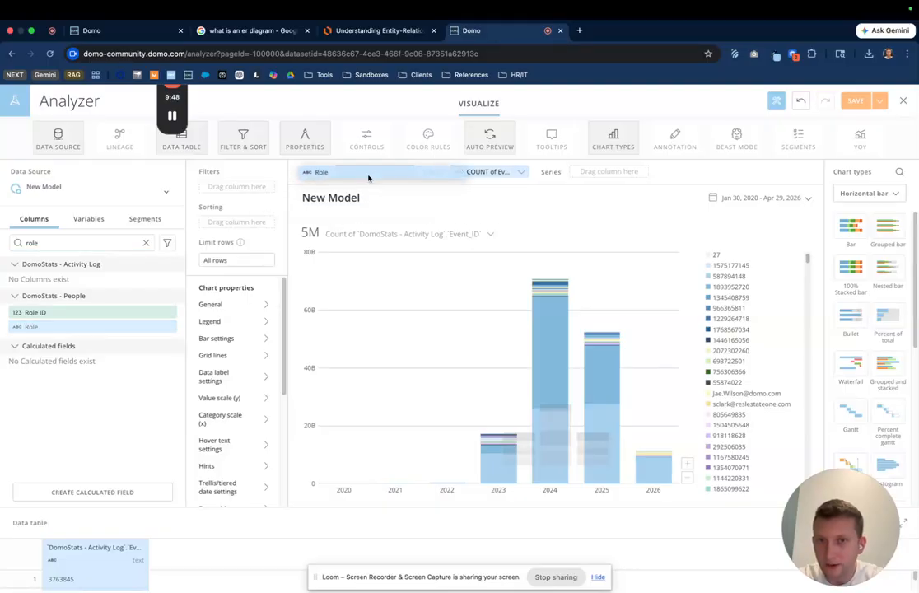
Step: Sort the chart by the count of Event_ID
drag(489, 172, 213, 222)
click(239, 273)
click(348, 303)
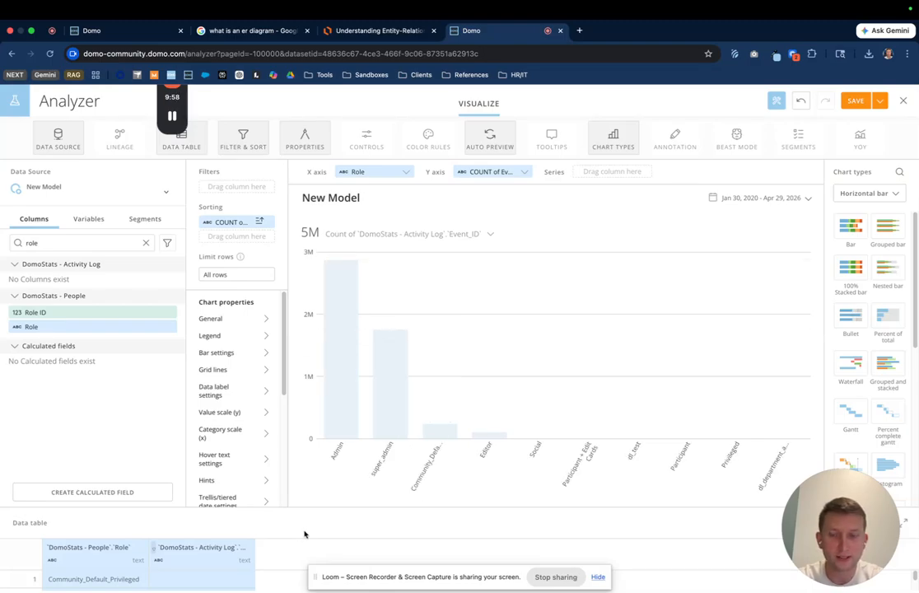
Step: Clear the column search and collapse both dataset column lists
drag(171, 122, 22, 270)
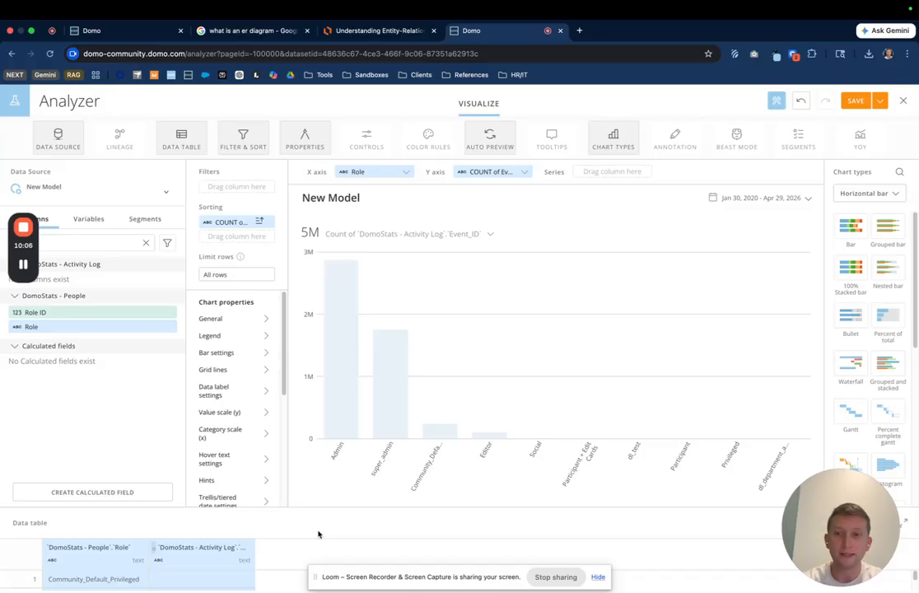
drag(23, 270, 45, 116)
click(145, 242)
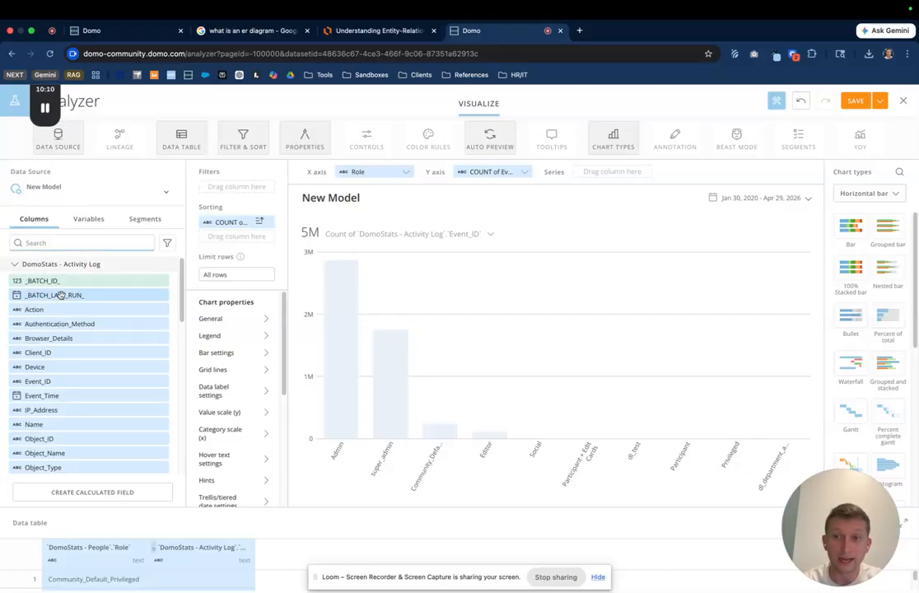
click(25, 264)
click(41, 280)
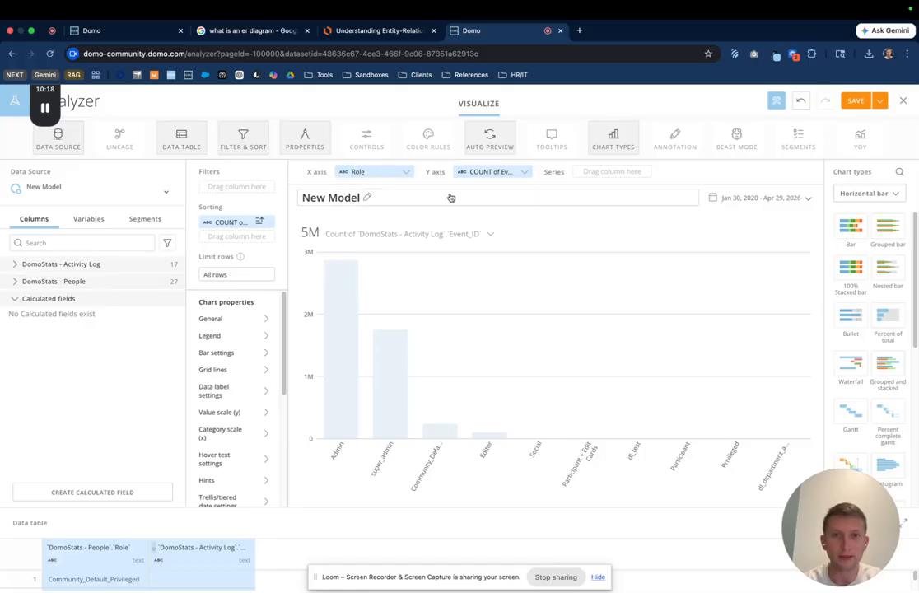
mouse_move(43, 113)
drag(43, 112, 15, 418)
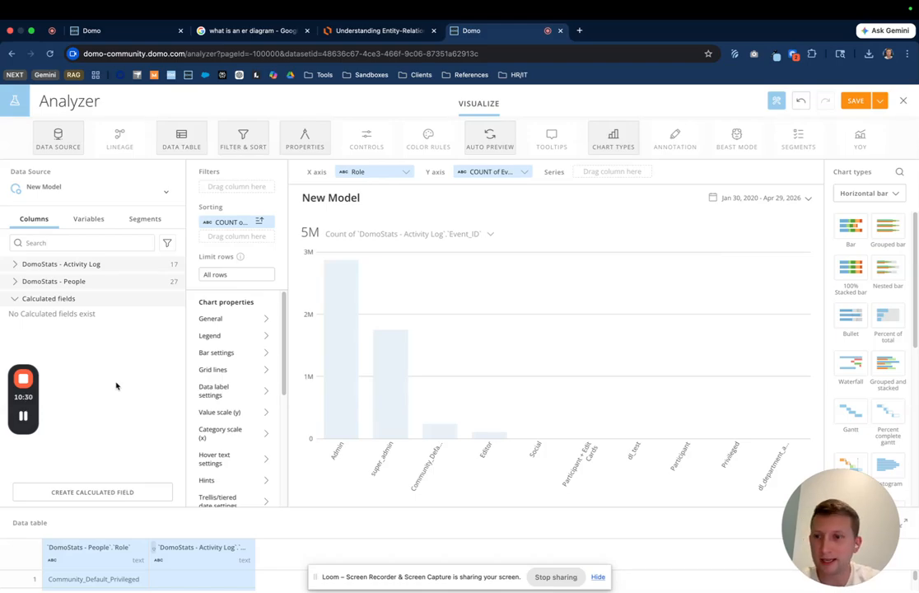
Step: Review the existing DomoStats data model's relationships and return to the ER diagram search results
click(92, 30)
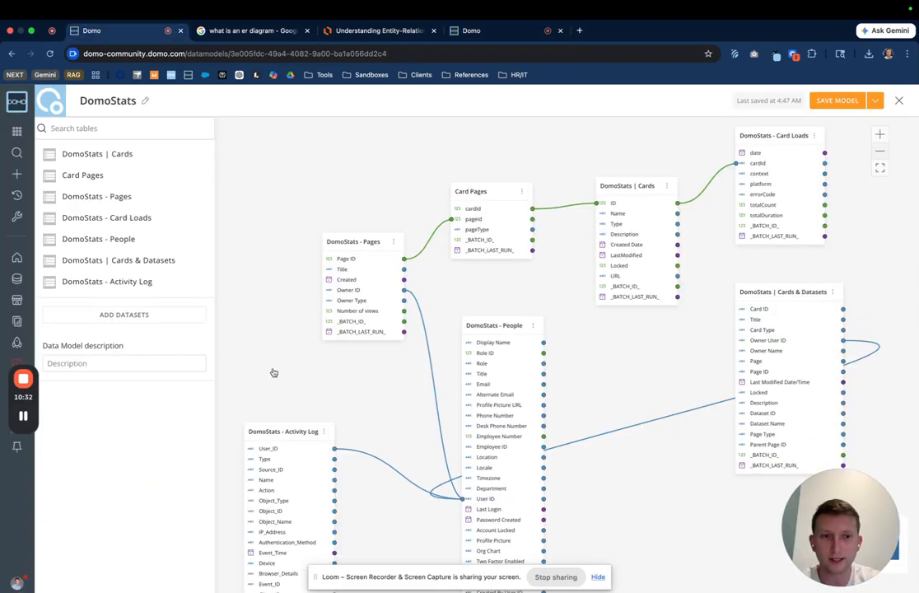
scroll(617, 401, up, 1)
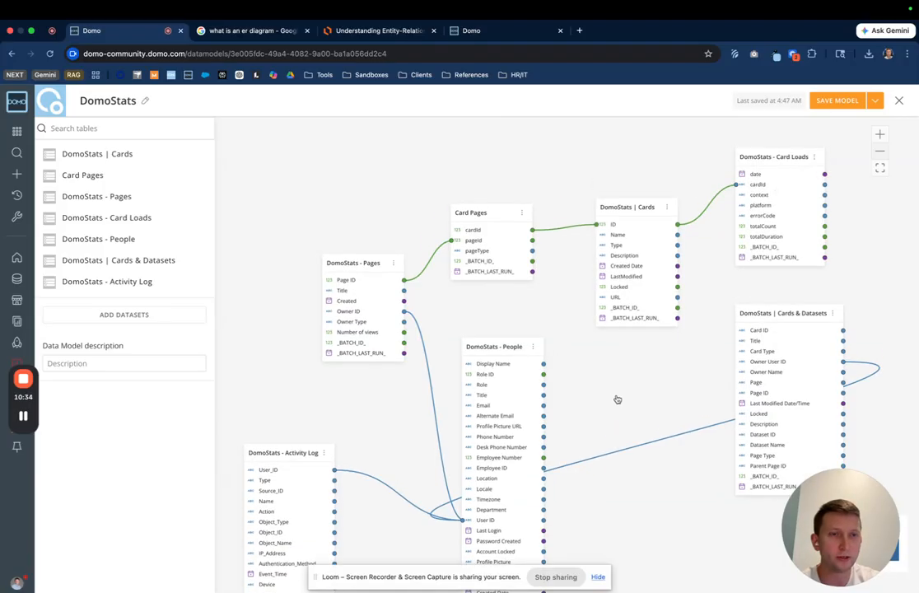
scroll(617, 399, down, 1)
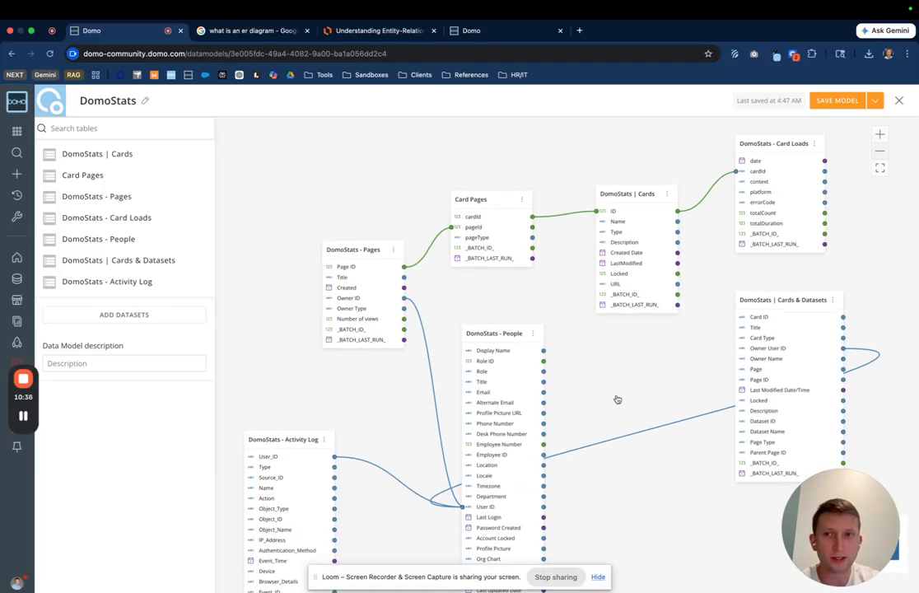
scroll(617, 399, down, 1)
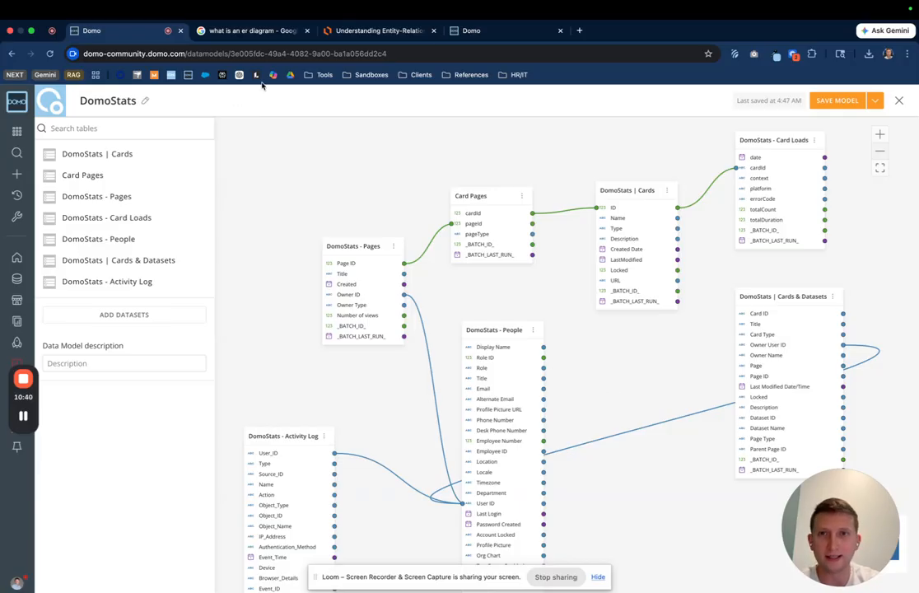
click(247, 31)
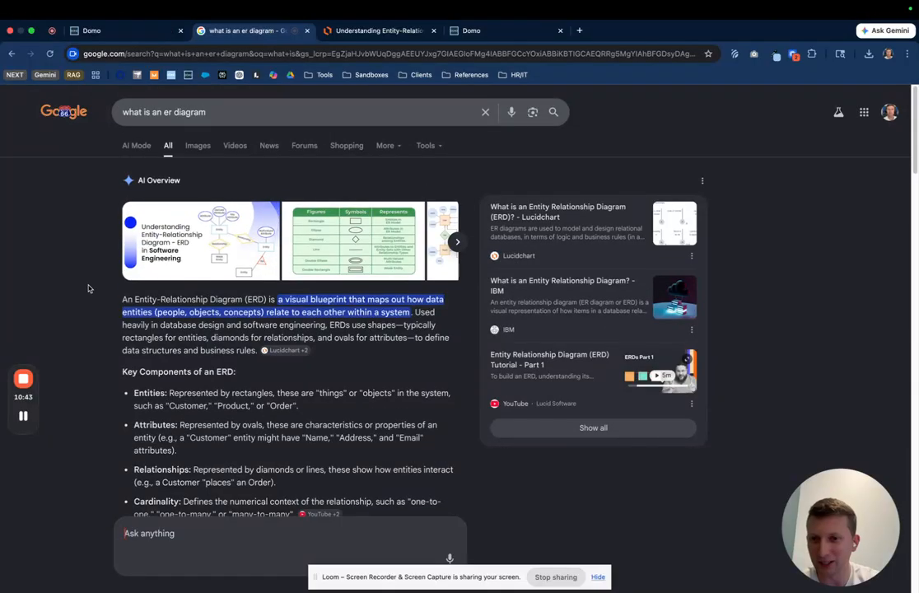